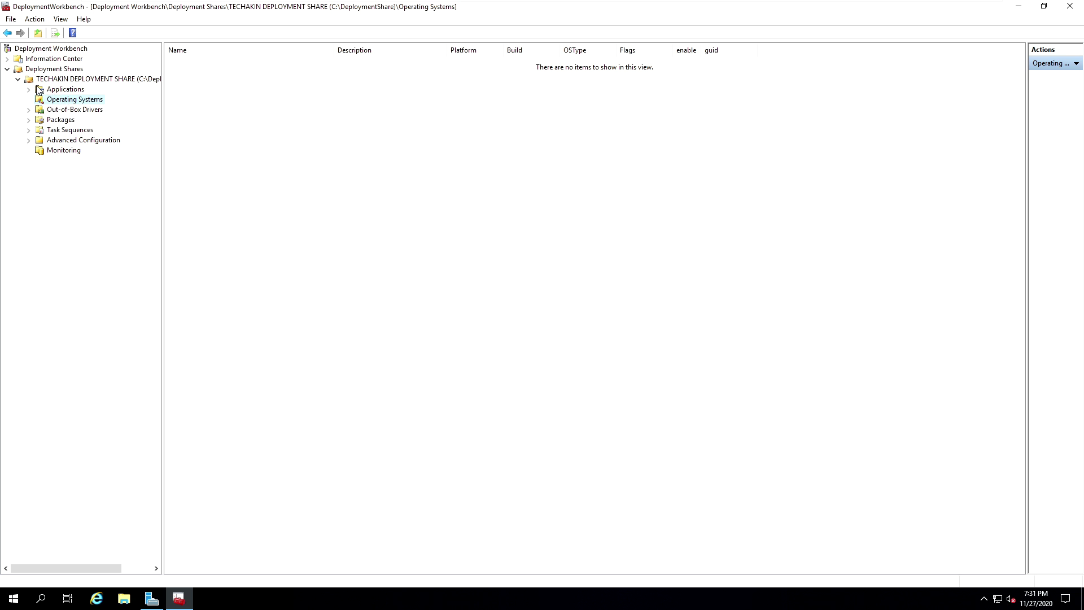
Step: Disable x86 platform support in the properties of the TECHAKIN deployment share
left_click(56, 79)
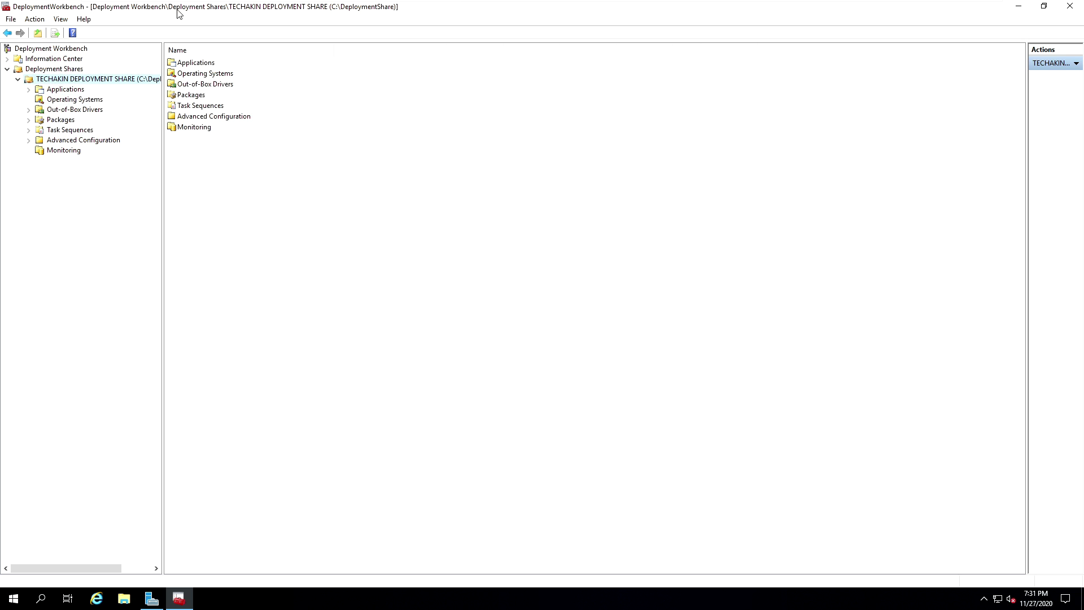
right_click(55, 82)
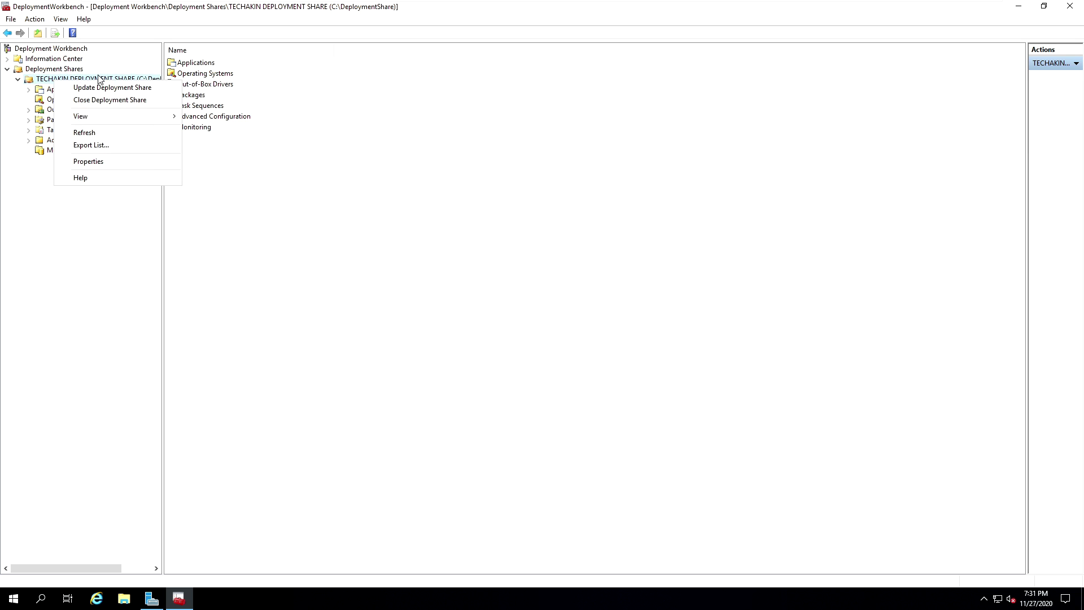
left_click(82, 163)
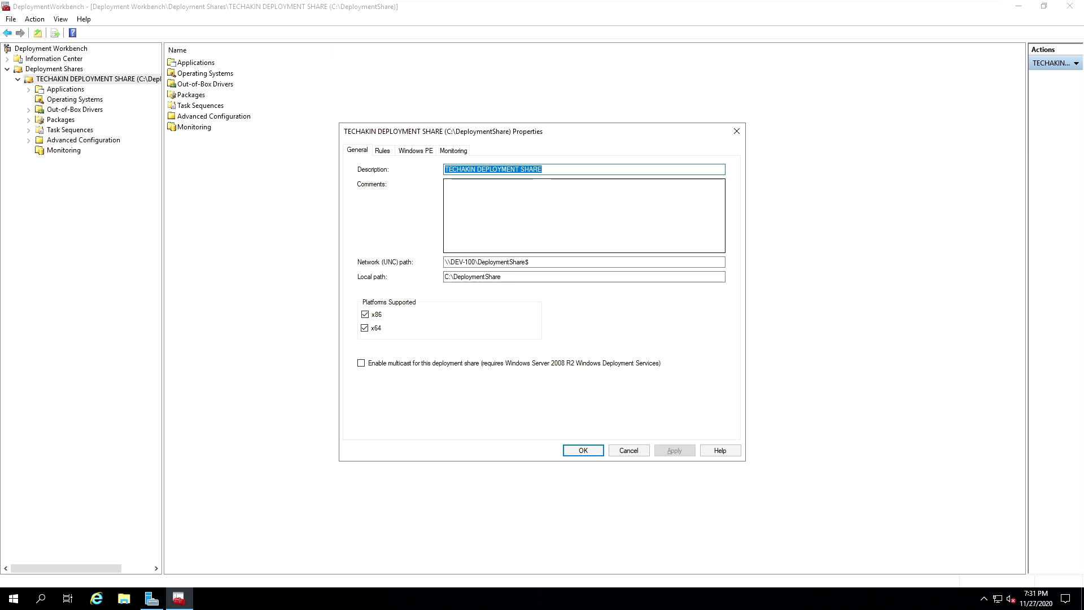
left_click(365, 316)
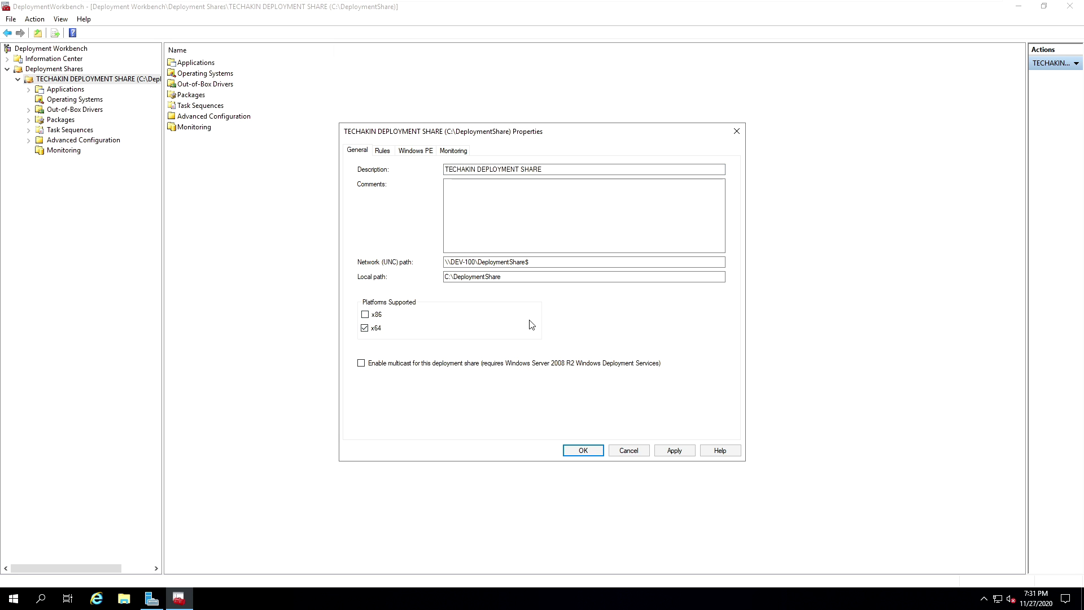
Step: Review the deployment share's Windows PE and Monitoring settings and examine its default rules text
left_click(381, 151)
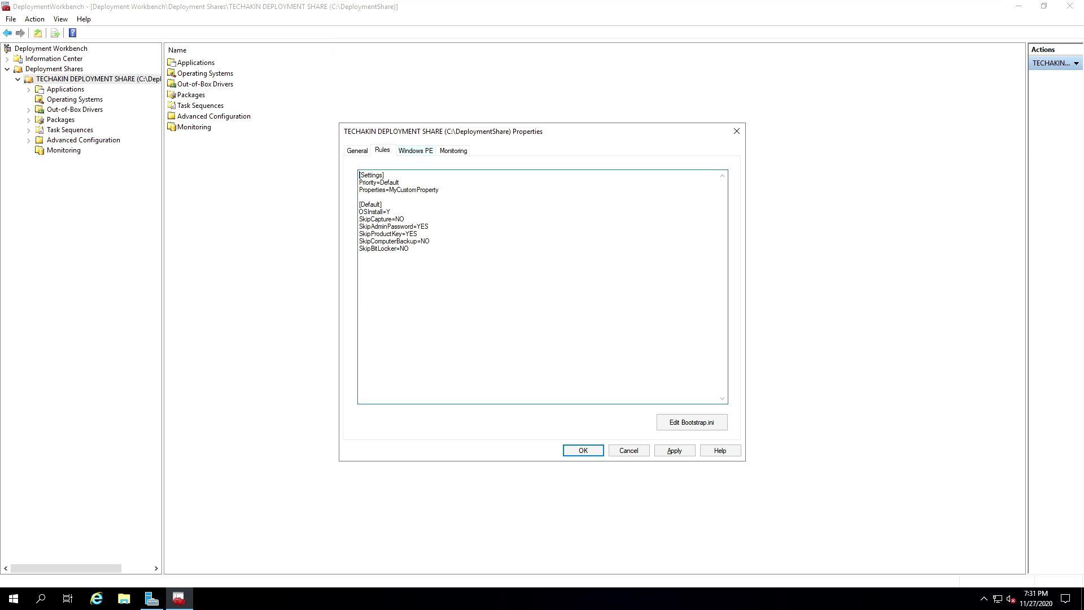
left_click(415, 150)
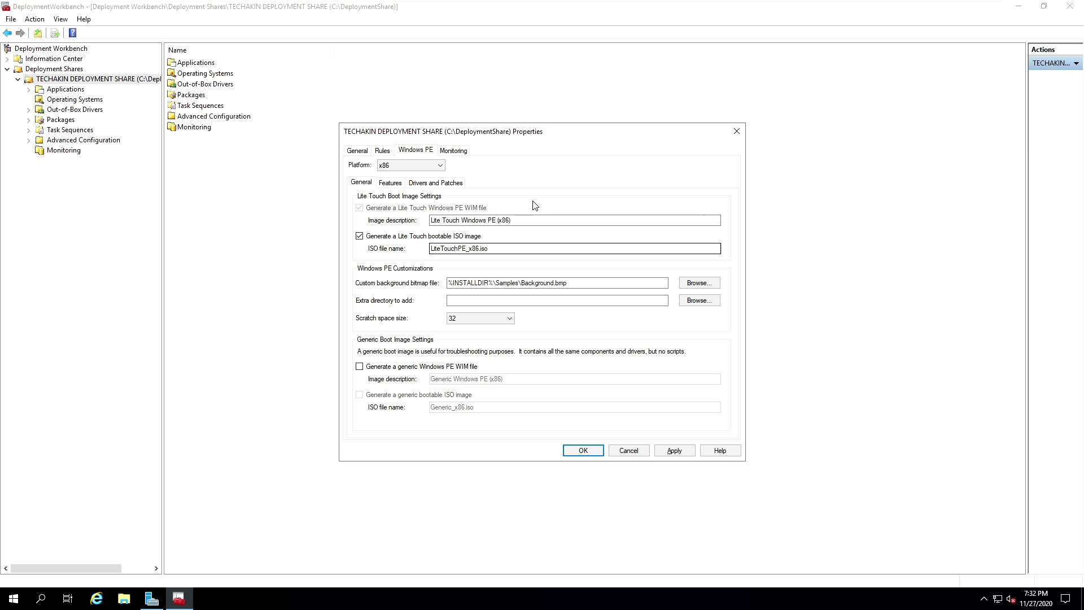
left_click(450, 151)
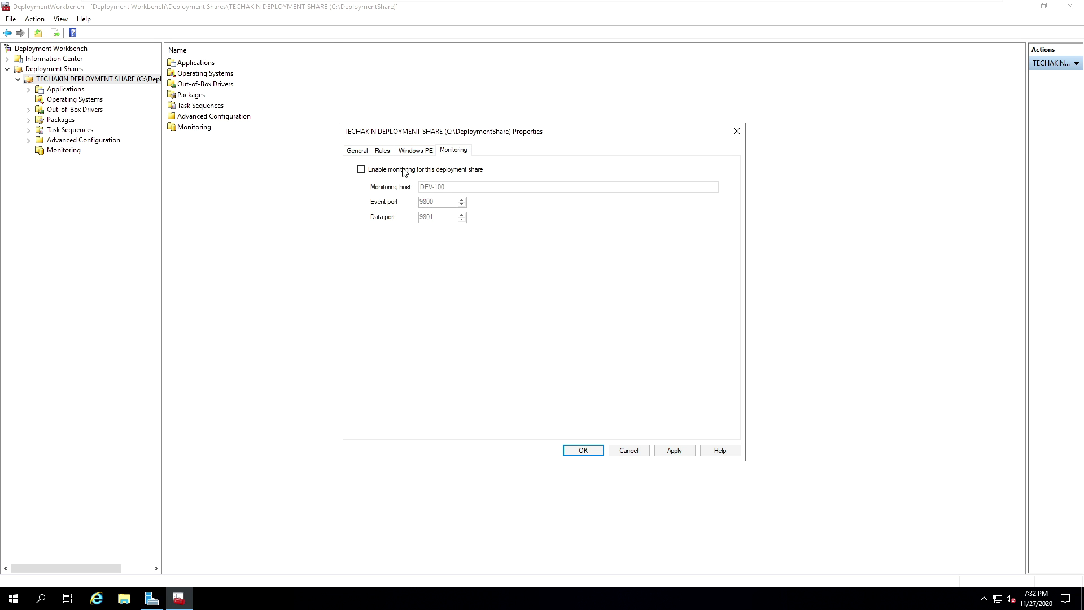
left_click(357, 153)
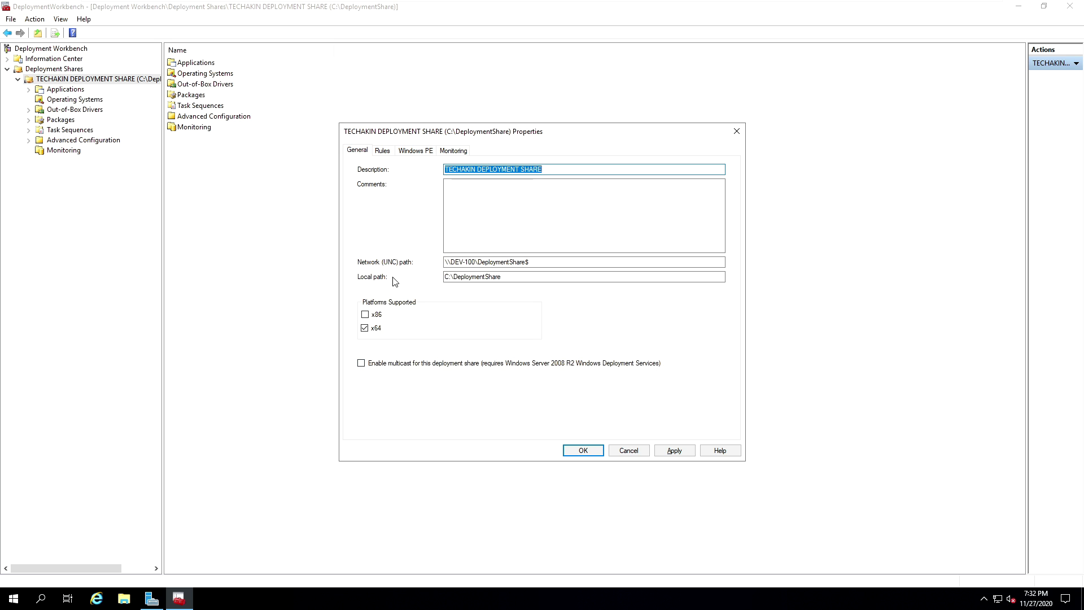
left_click(382, 151)
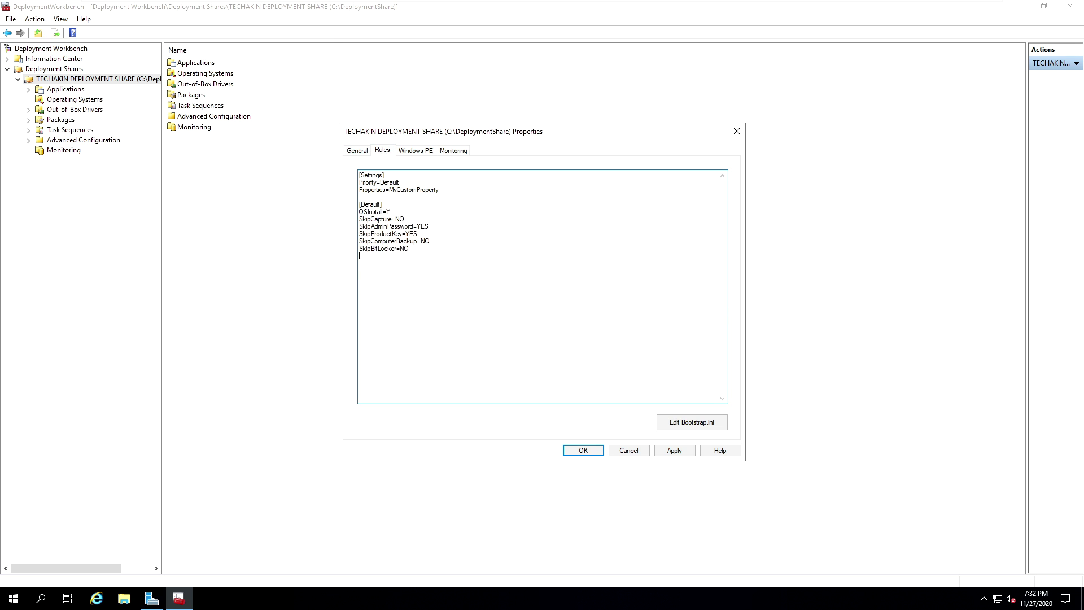
key("shift+Up")
key("shift+Up")
key("shift+Up")
key("shift+Up")
key("shift+Up")
key("shift+Up")
key("shift+Up")
key("shift+Up")
key("shift+Up")
key("shift+Up")
key("shift+Up")
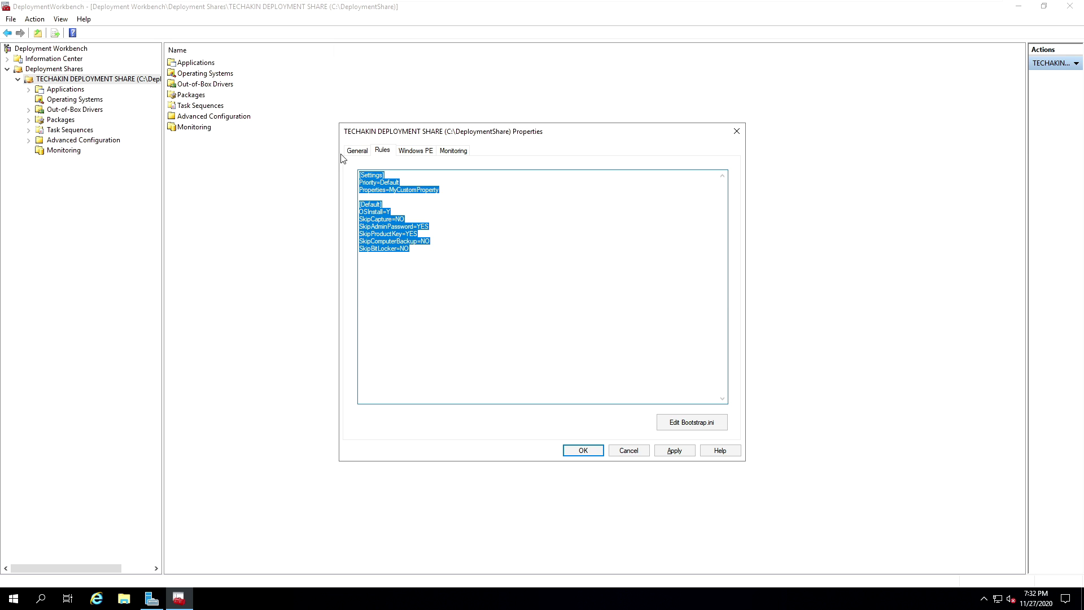
left_click(360, 256)
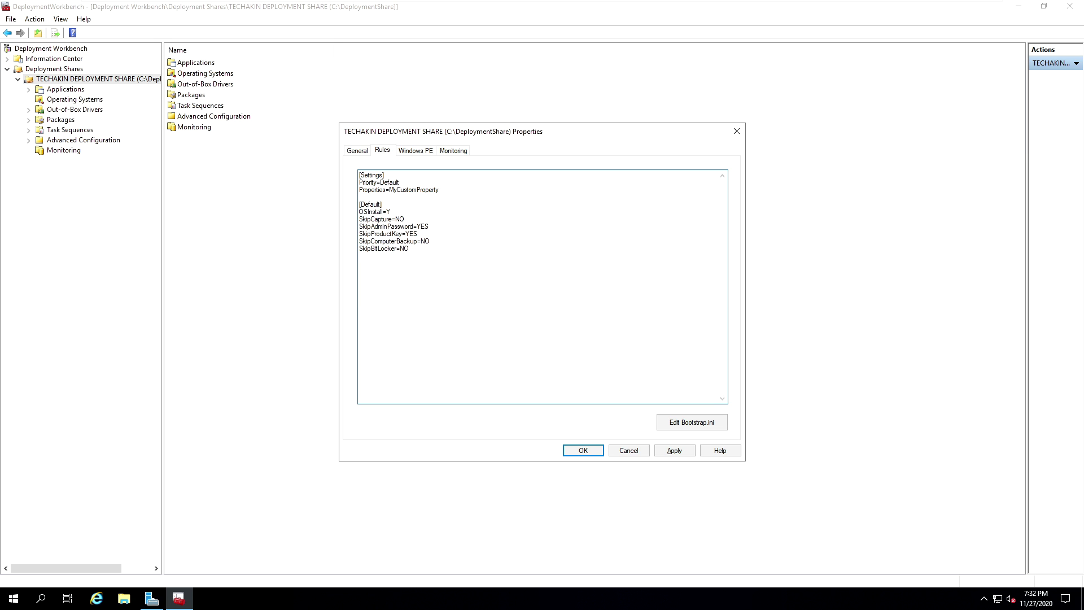
left_click_drag(417, 252, 341, 157)
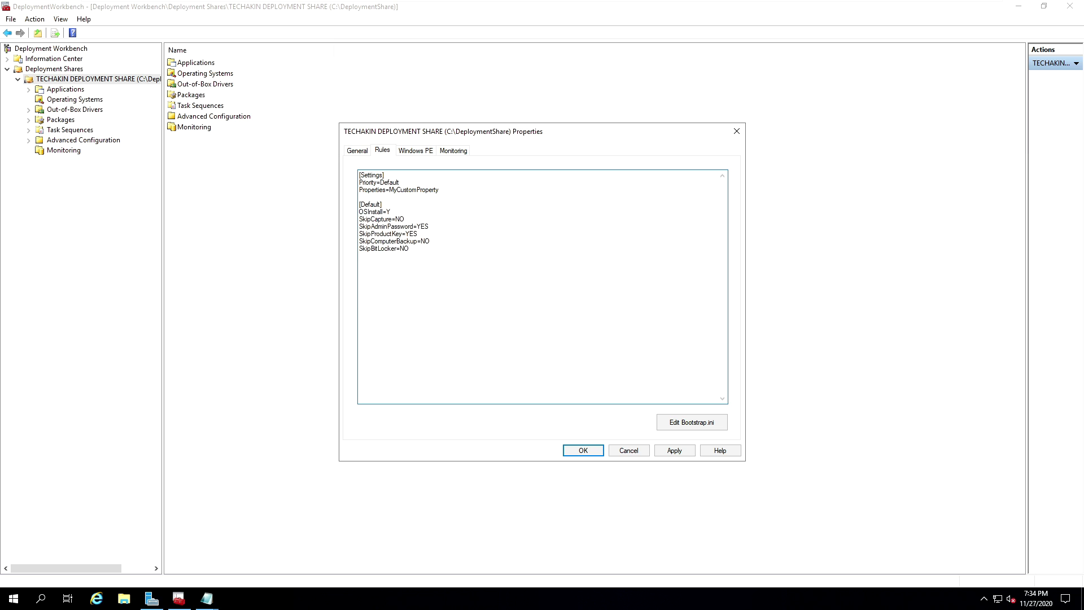
Step: Delete all the default rules text of the deployment share
left_click(381, 150)
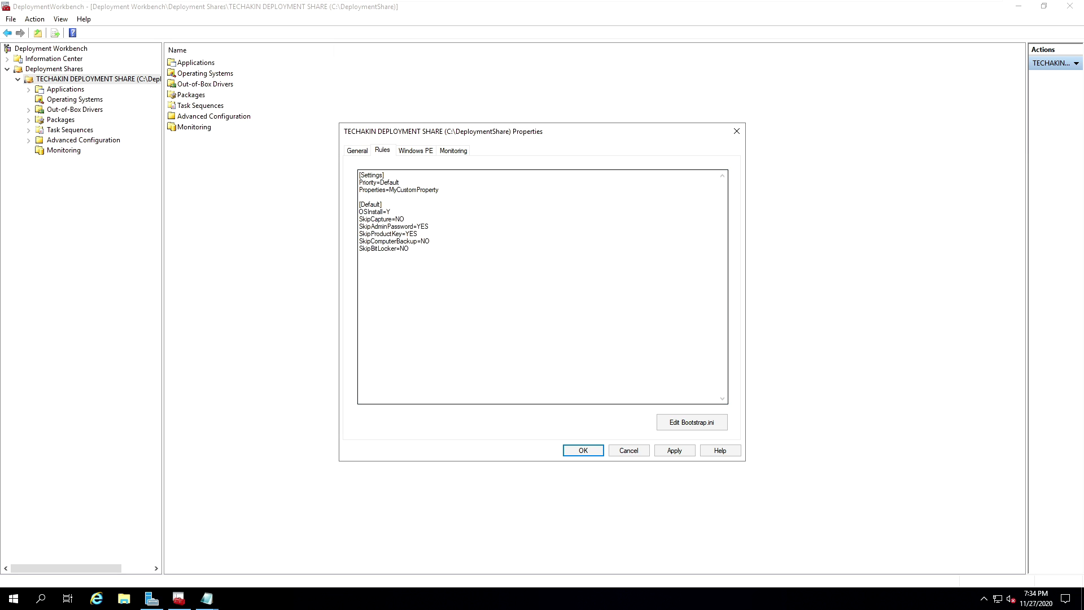
left_click_drag(419, 259, 356, 170)
left_click_drag(418, 259, 357, 171)
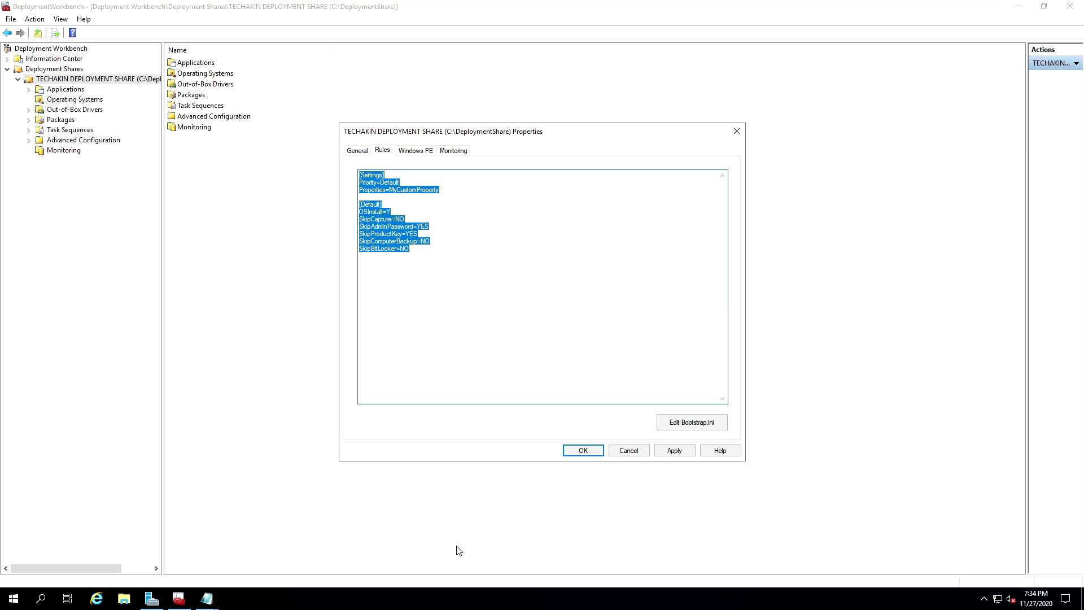
key("Delete")
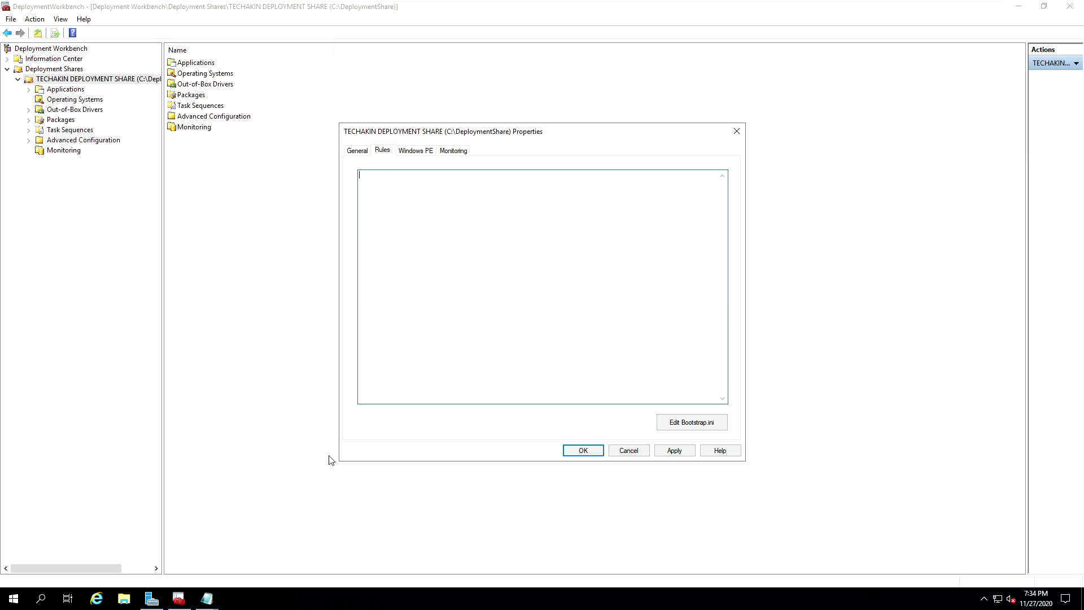
Step: Copy the settings from the Bootstrap file in Notepad into the deployment share's rules
left_click(215, 594)
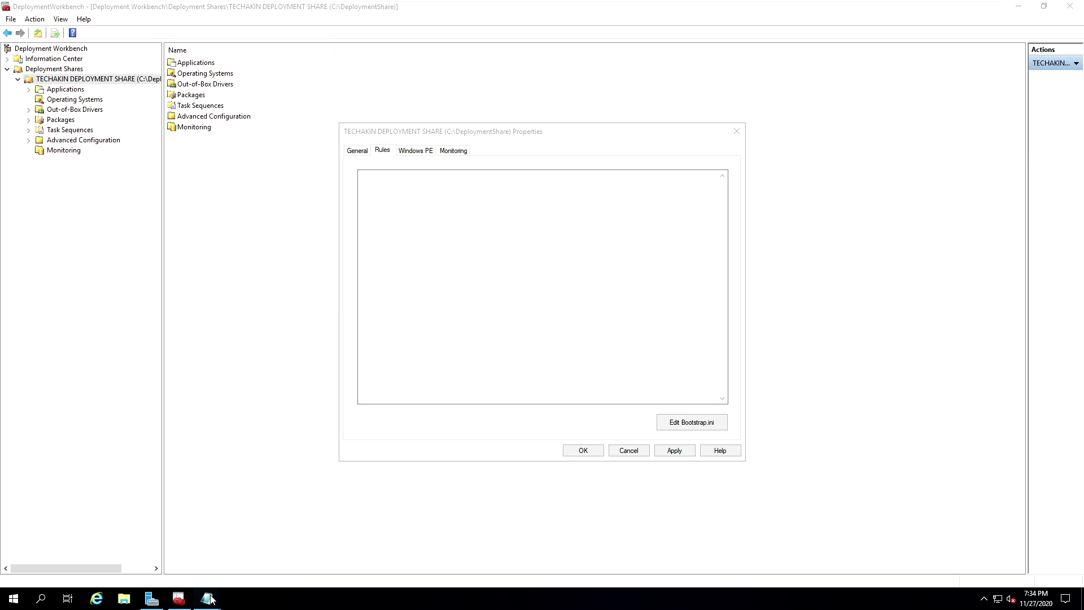
left_click(252, 560)
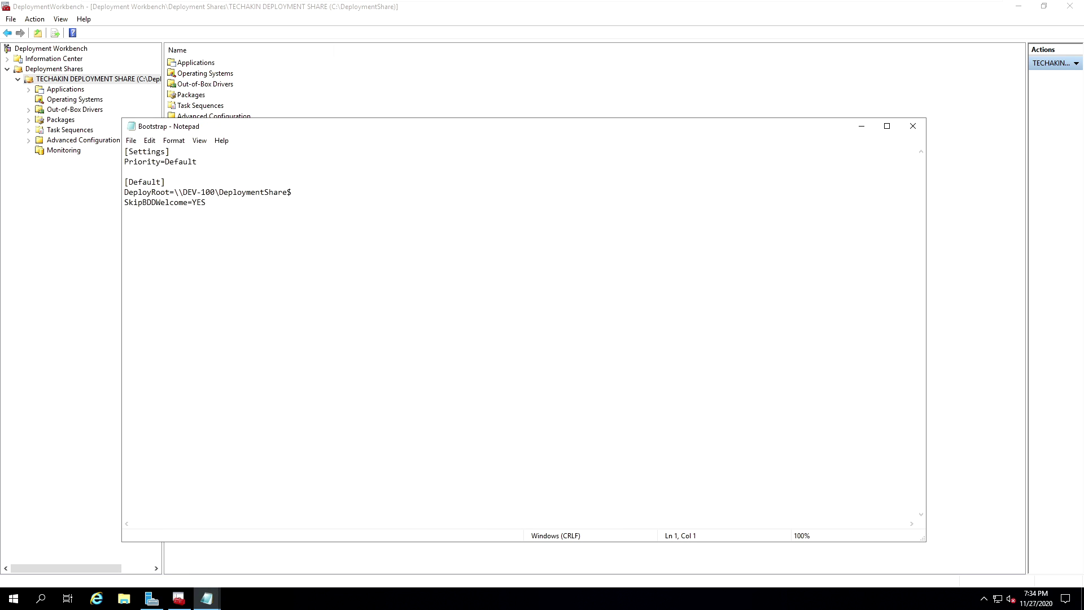
key("ctrl+a")
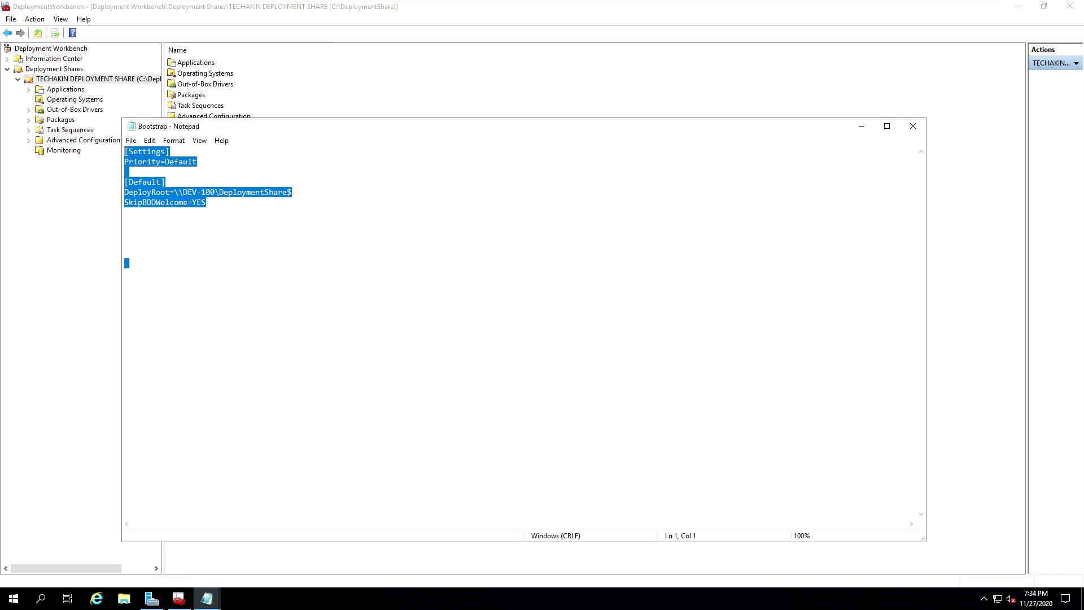
left_click(125, 274)
left_click_drag(209, 203, 124, 149)
key("ctrl+c")
left_click(840, 73)
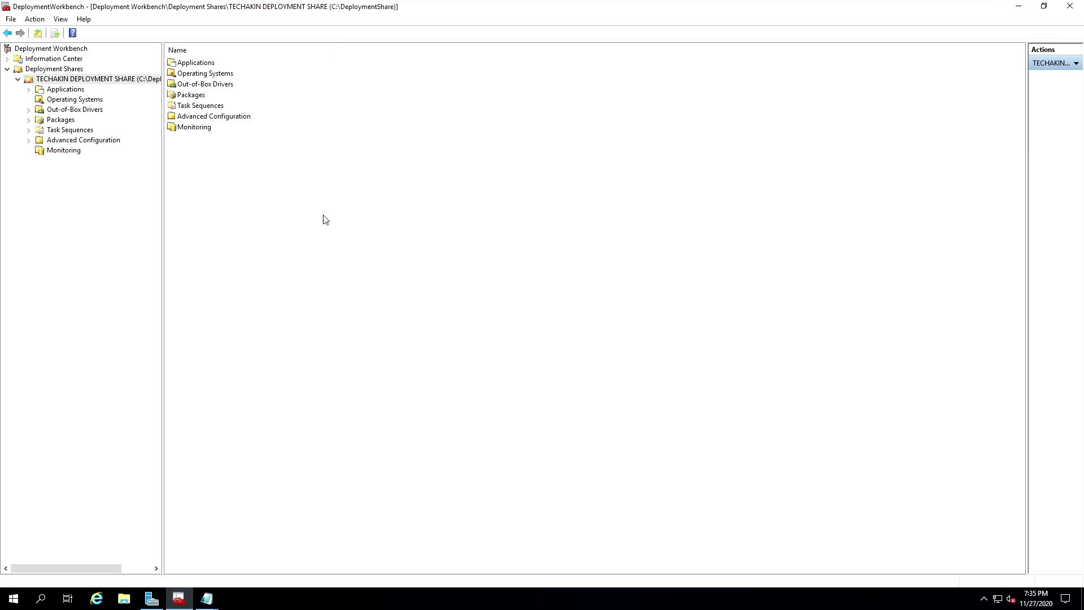
right_click(77, 79)
left_click(140, 161)
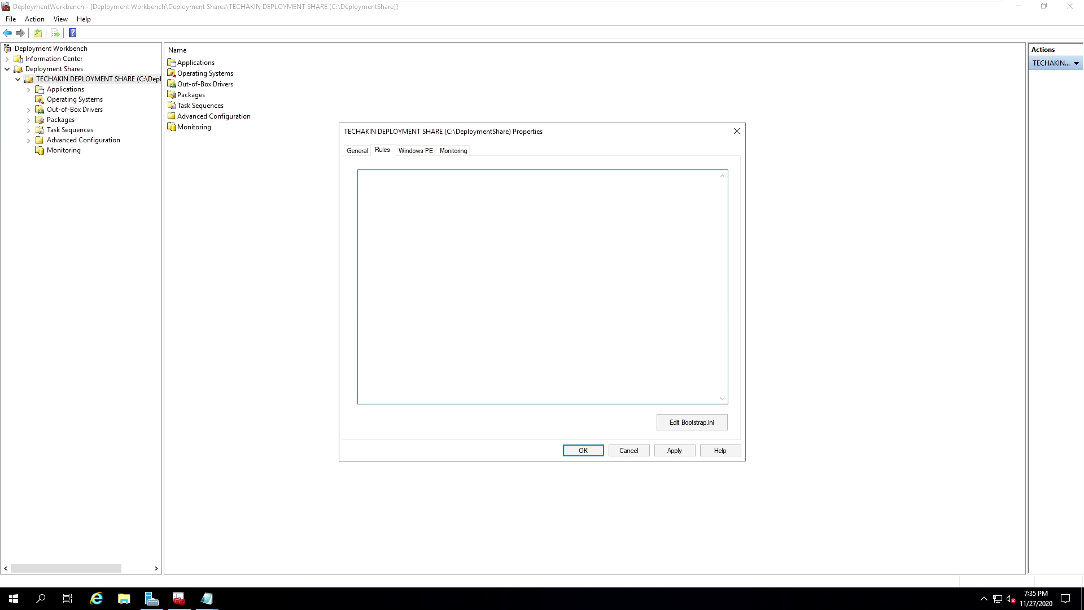
key("ctrl+v")
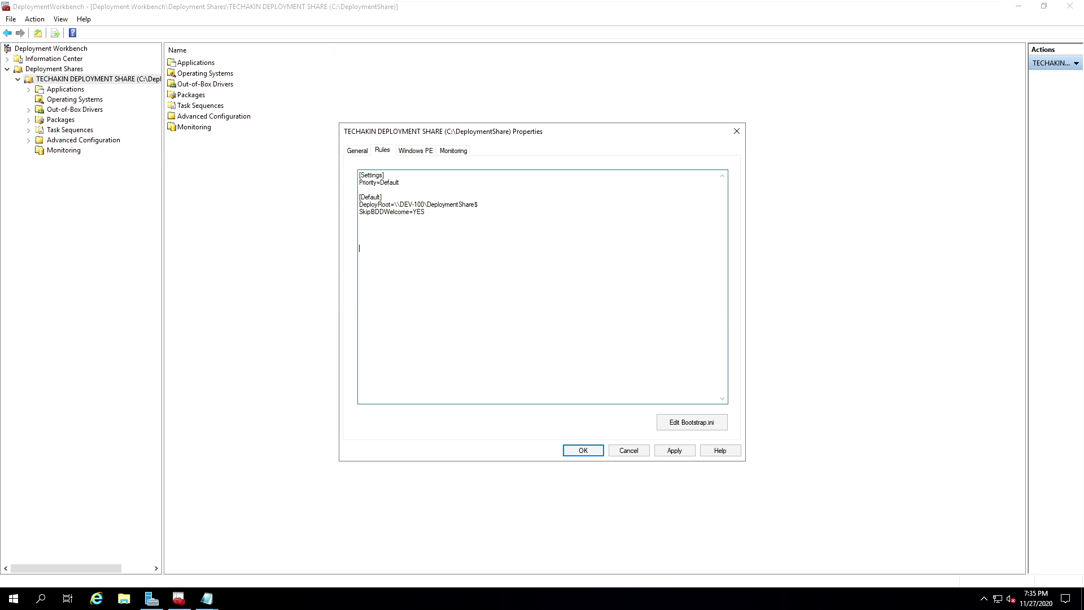
Step: Add the line SkipBDDWelcome=YES below DeployRoot in the share's Bootstrap.ini and close the file
left_click(704, 424)
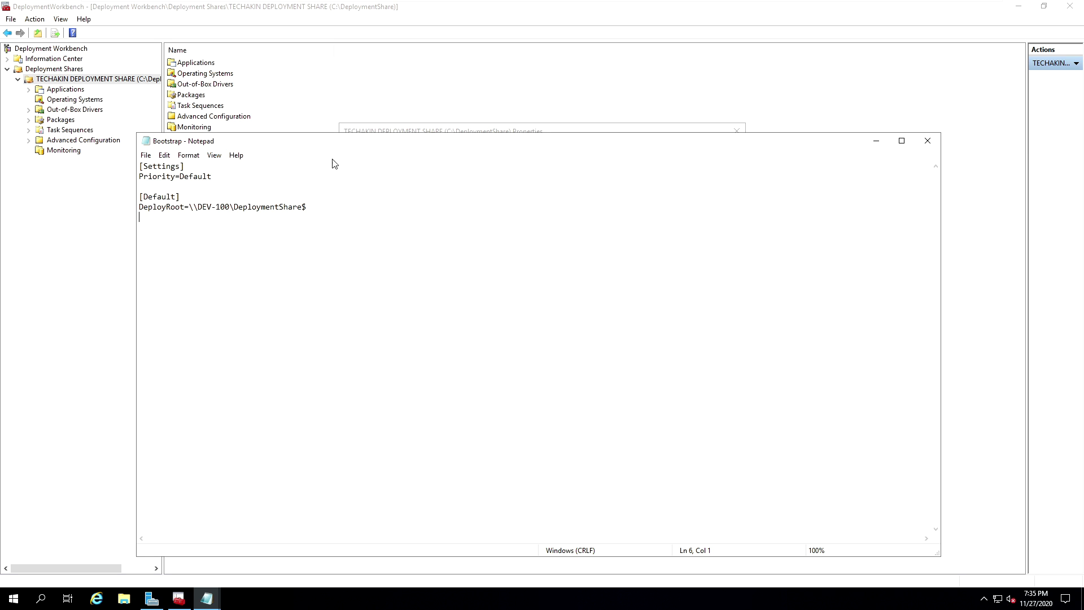
type("SkipBDDWelcome=YES")
left_click(927, 141)
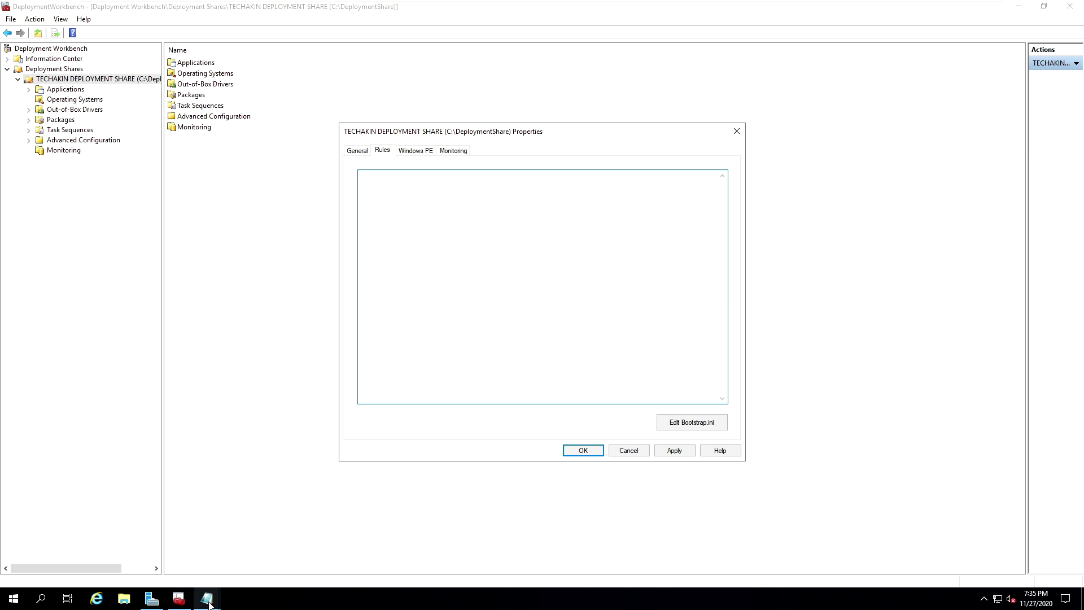
Step: Copy all the text of the CustomSettings file in Notepad, from [Settings] to the EventService line
mouse_move(210, 603)
left_click(156, 562)
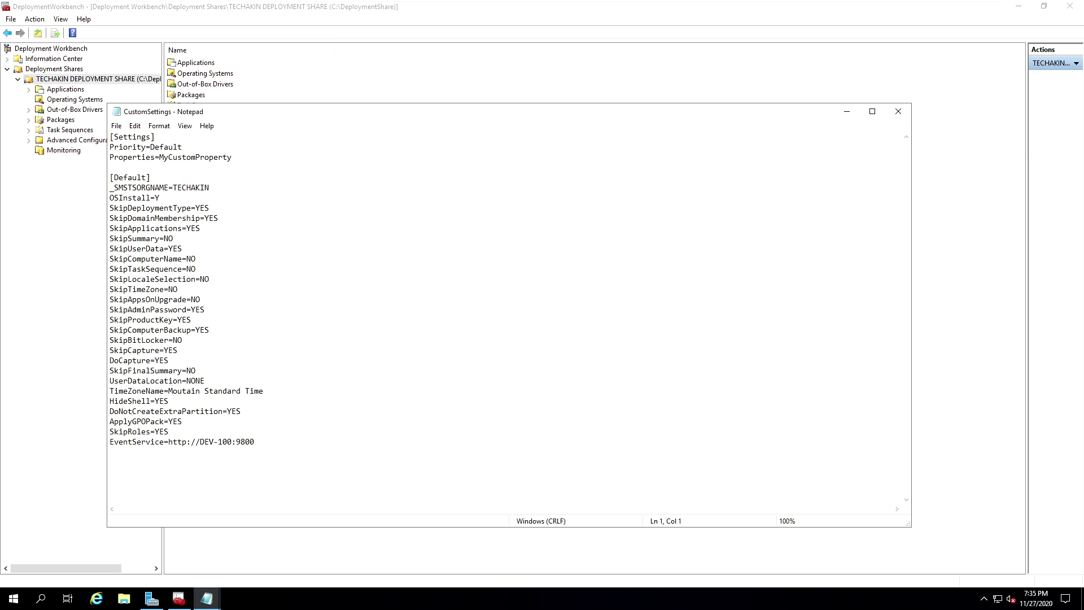
left_click_drag(255, 442, 109, 136)
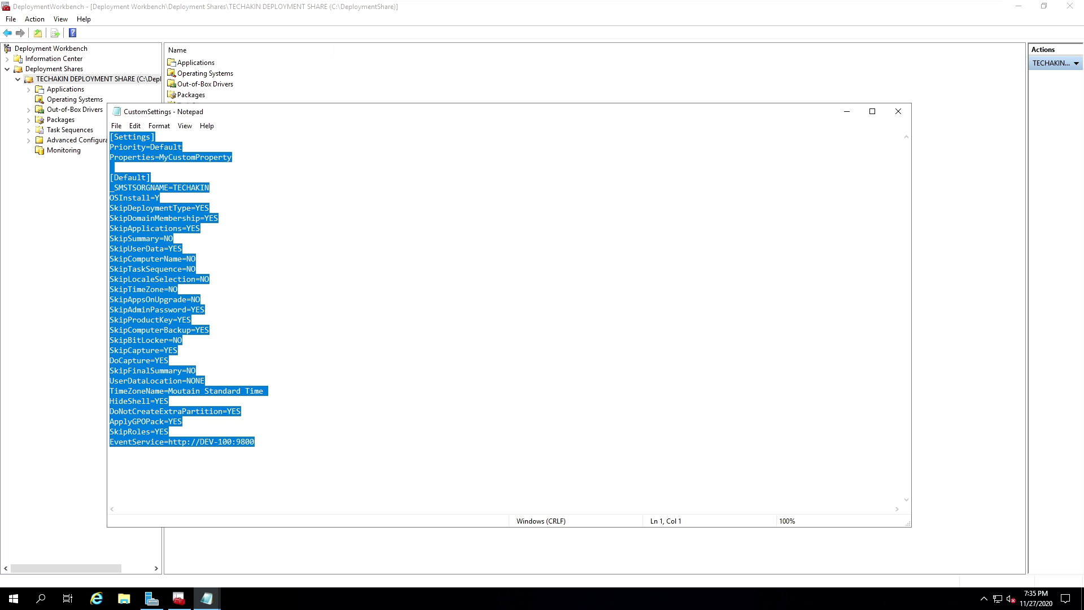
right_click(139, 295)
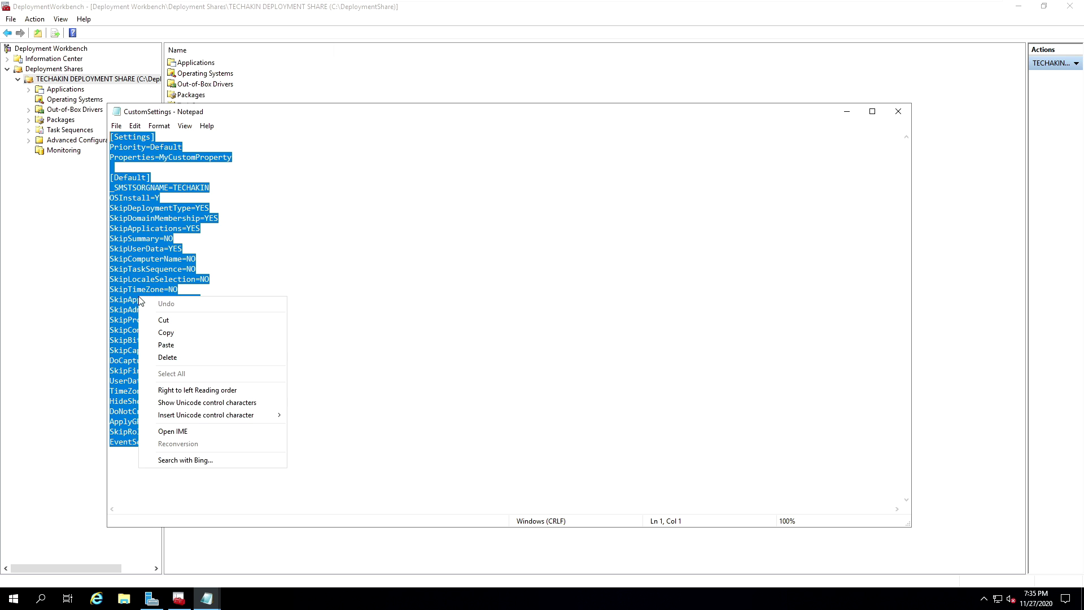
left_click(182, 338)
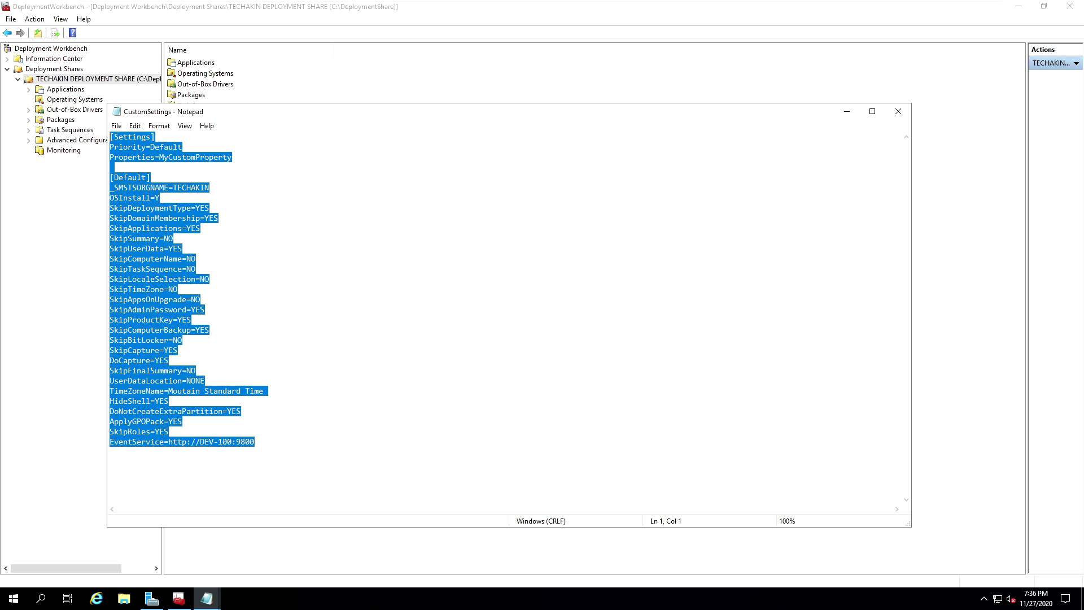
left_click(847, 112)
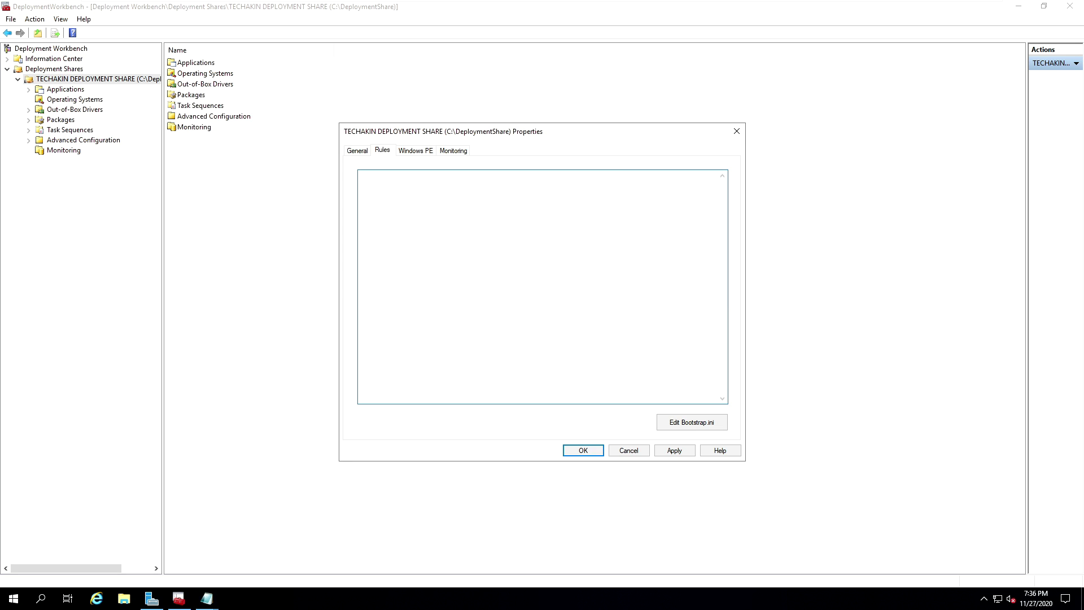
Step: Paste the copied CustomSettings text into the share's empty rules, apply the changes and close the properties
key("ctrl+v")
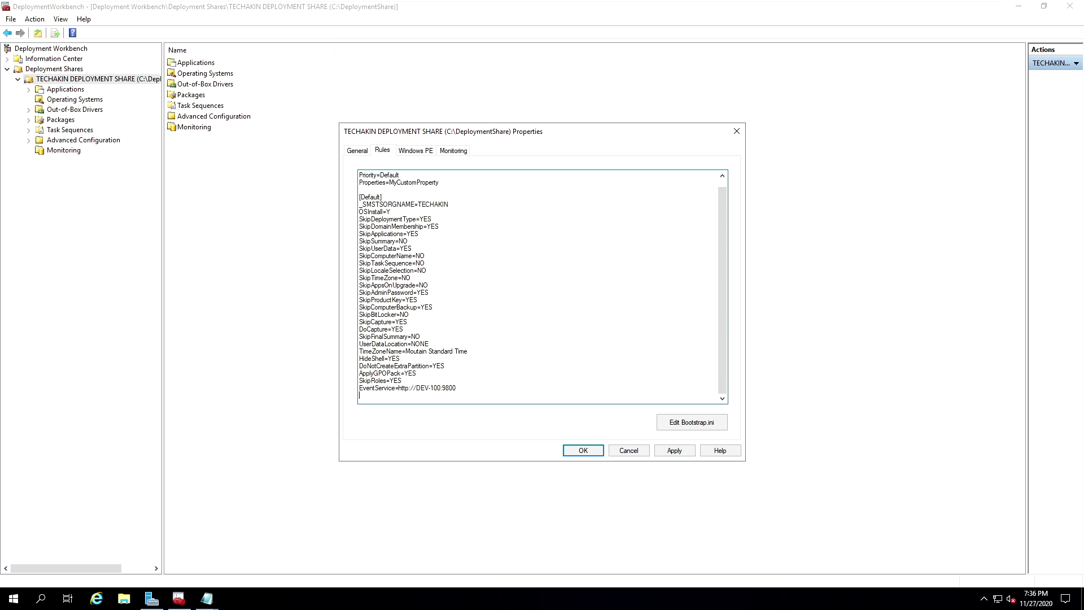
scroll(537, 286, "up", 1)
left_click(676, 451)
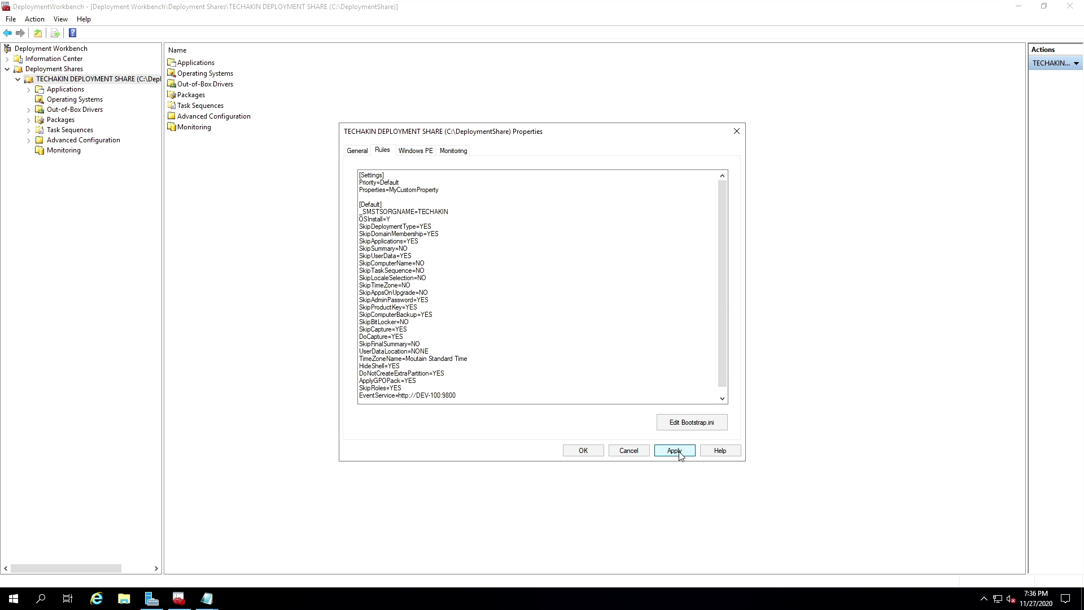
left_click(583, 451)
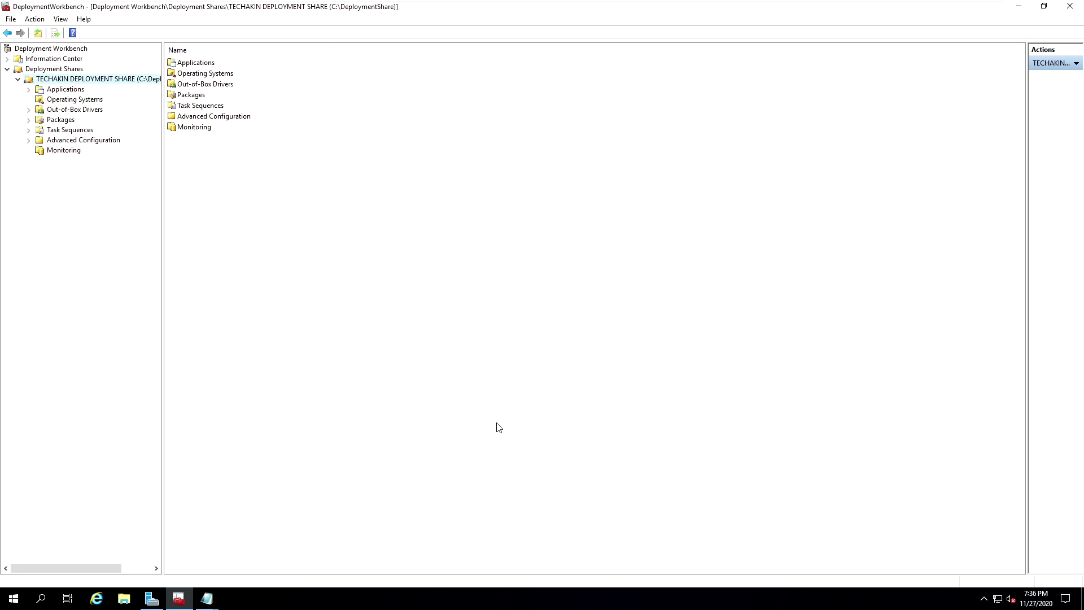
right_click(59, 81)
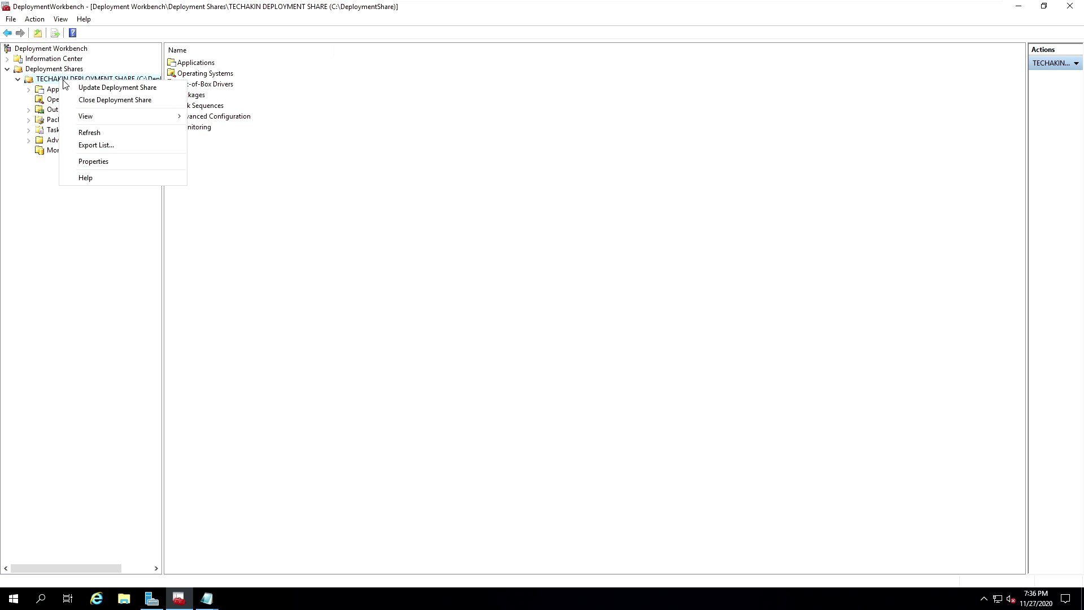
left_click(87, 90)
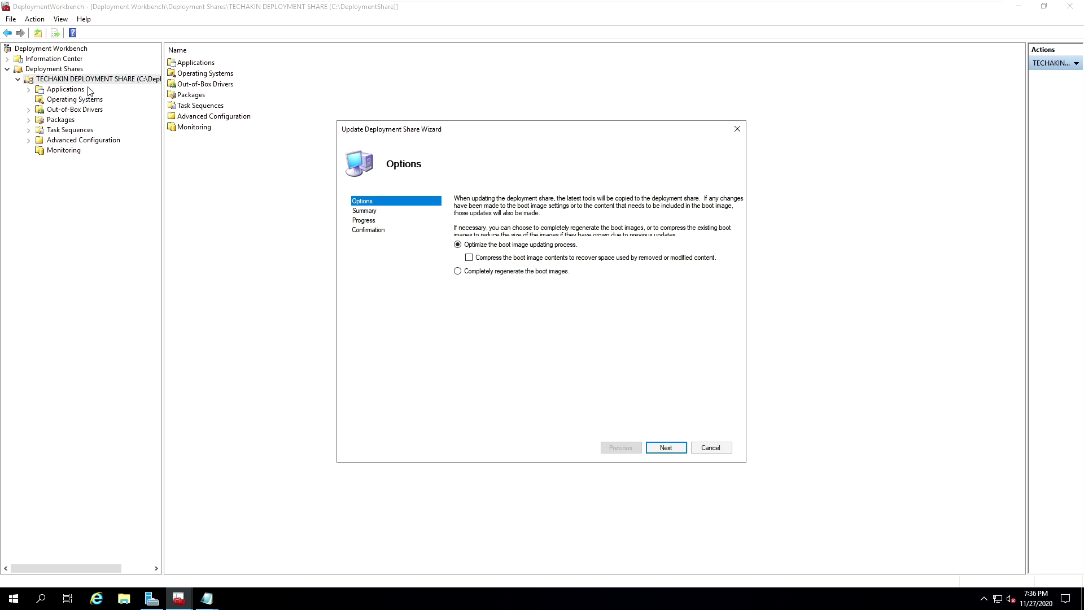
left_click(458, 273)
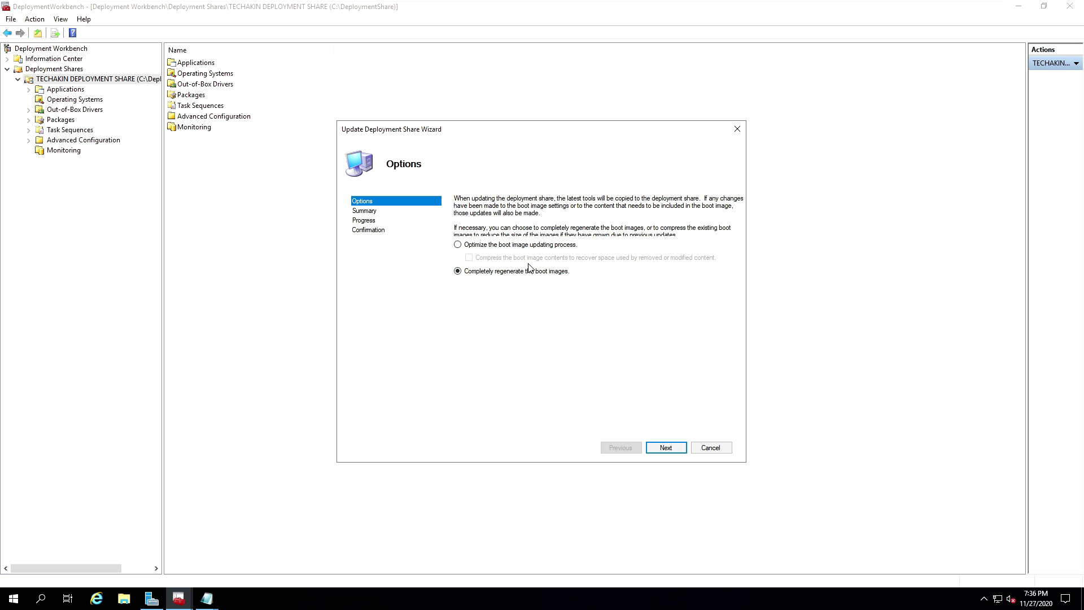
left_click(714, 449)
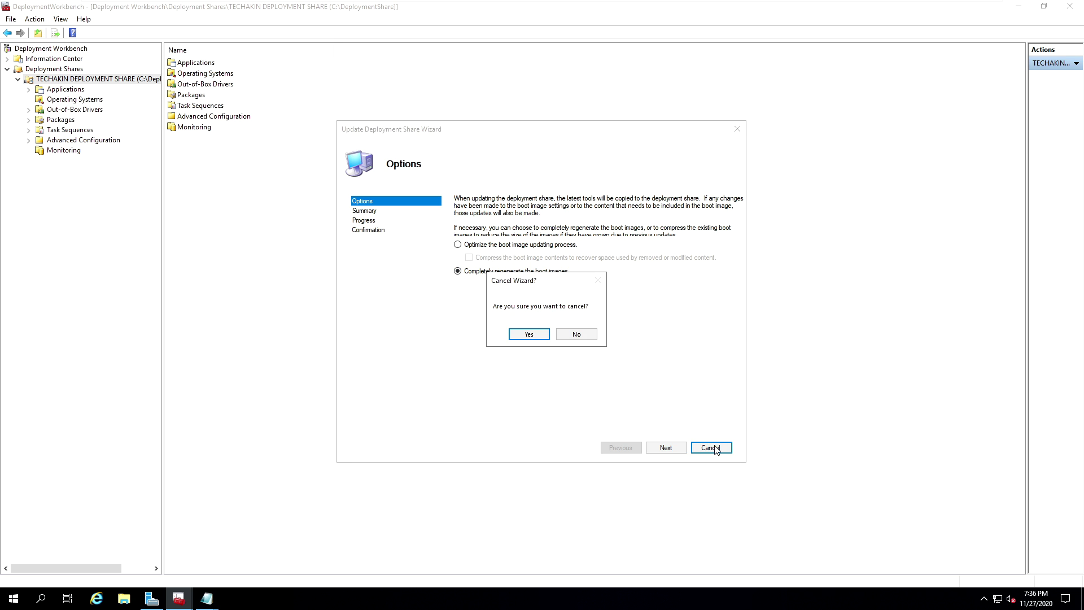
left_click(531, 338)
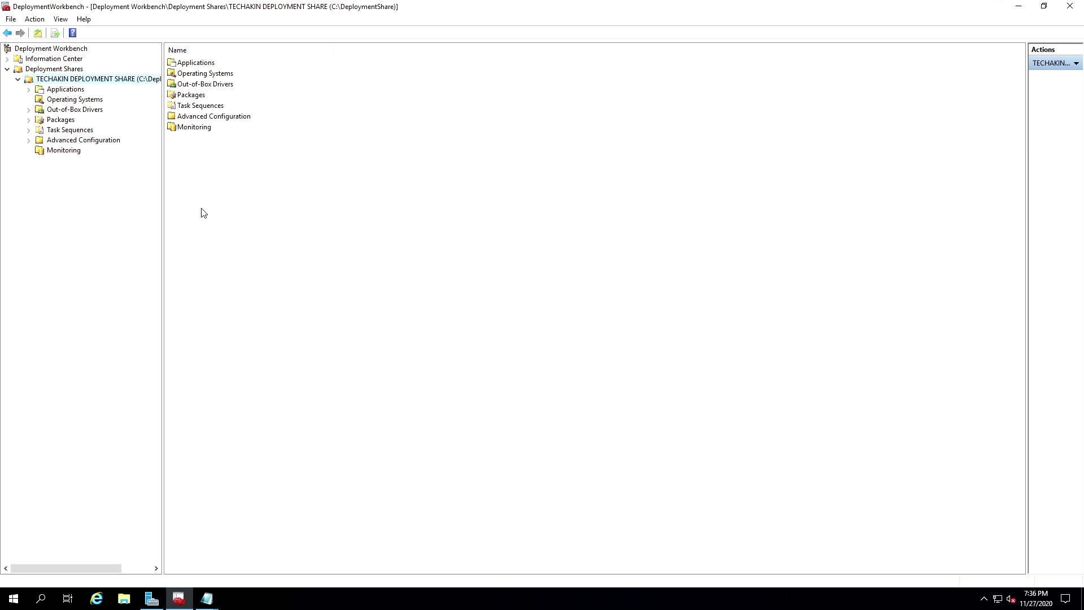
Step: Import an operating system from the full set of source files on E:, using Windows 7 x 64 as the destination directory name
left_click(63, 102)
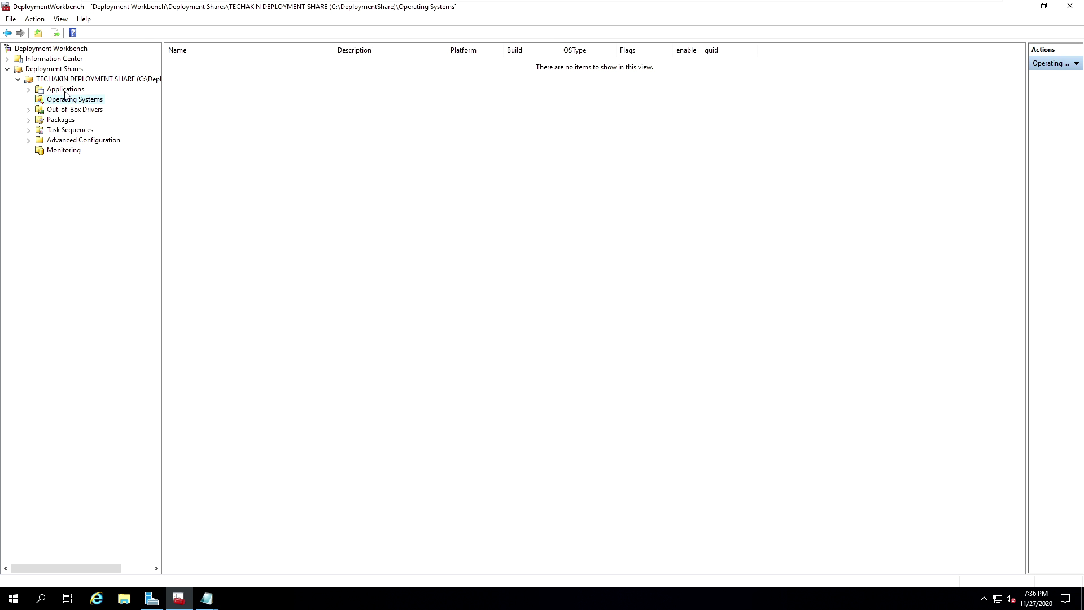
right_click(64, 103)
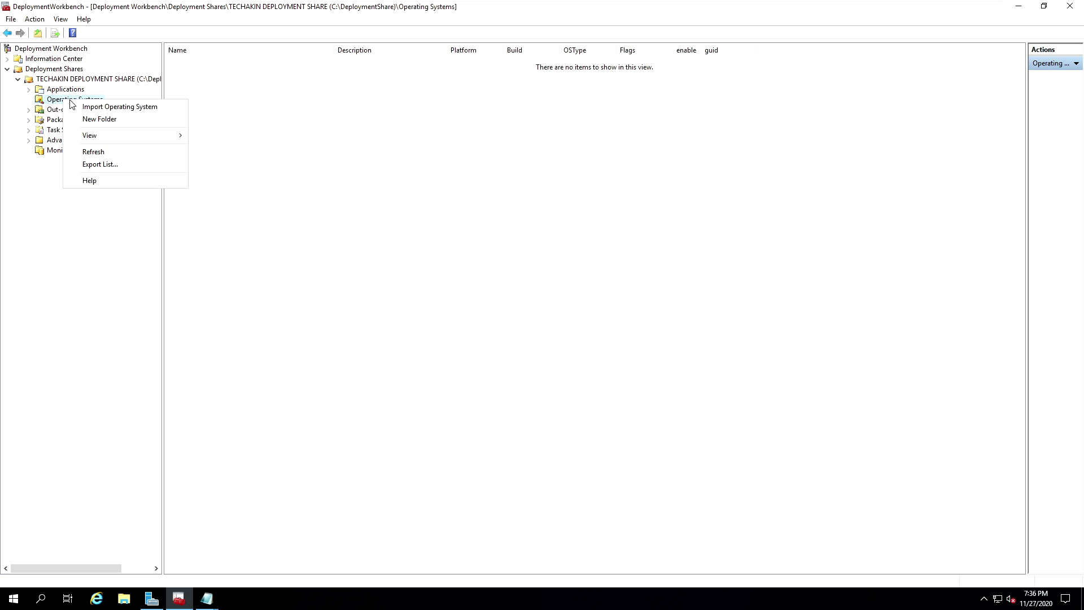
left_click(104, 110)
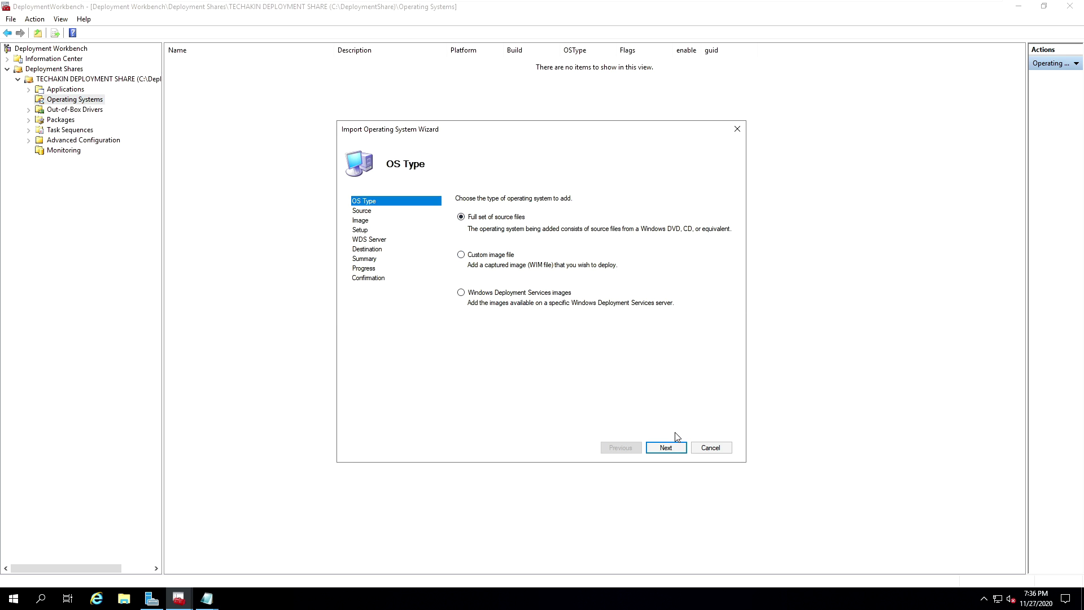
left_click(674, 450)
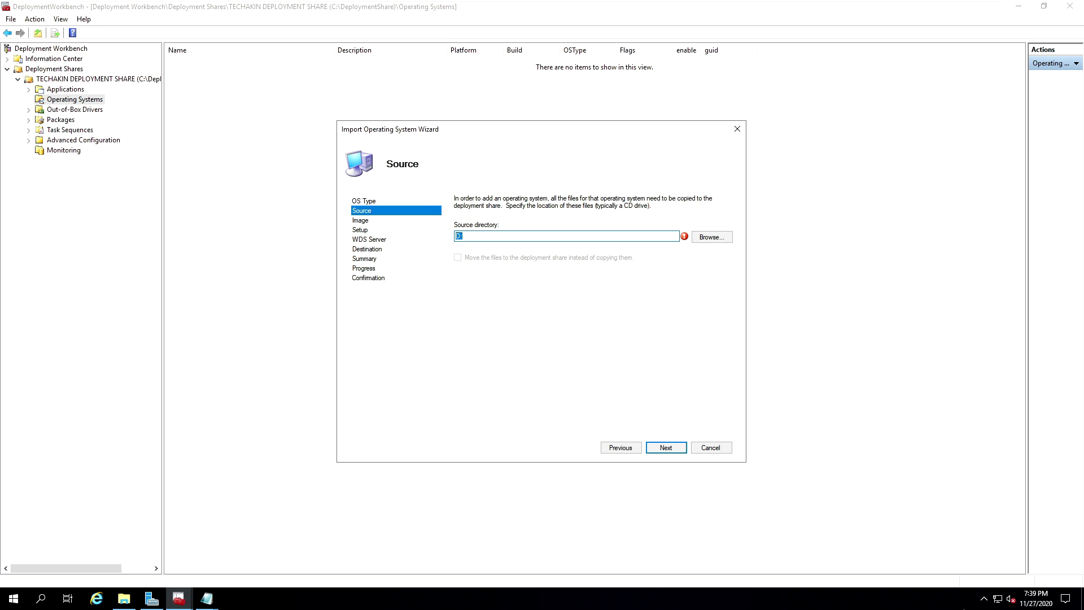
type("E")
left_click(677, 449)
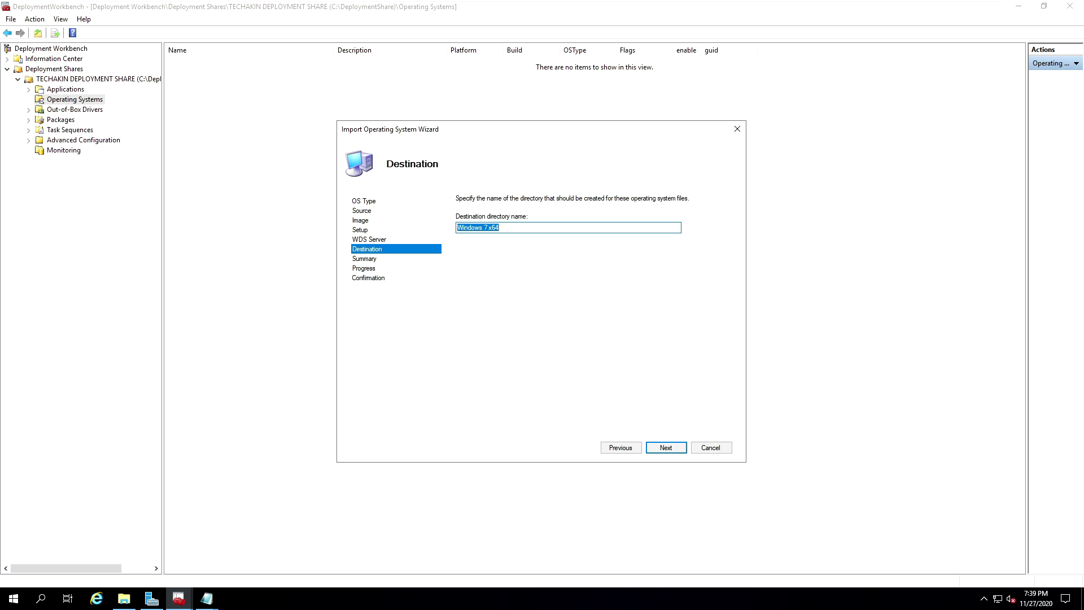
left_click(496, 228)
left_click(666, 447)
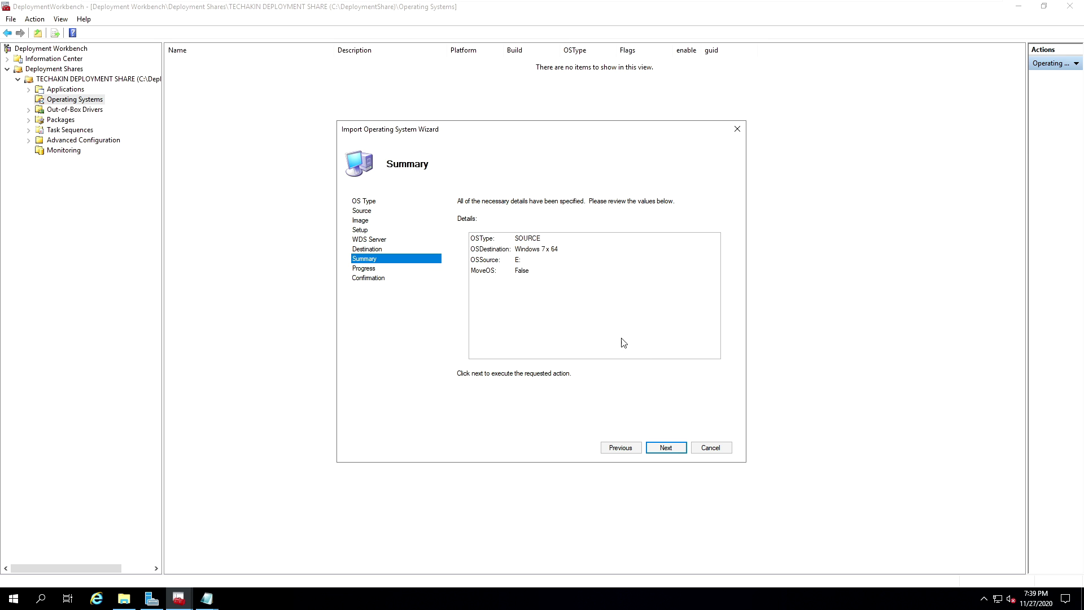
left_click(678, 449)
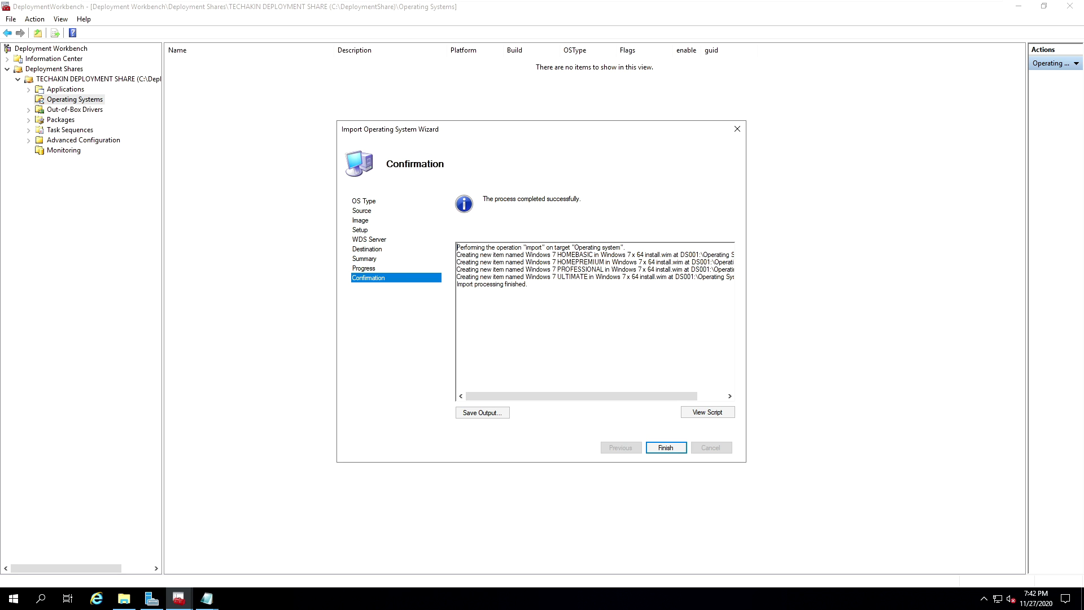
left_click(661, 448)
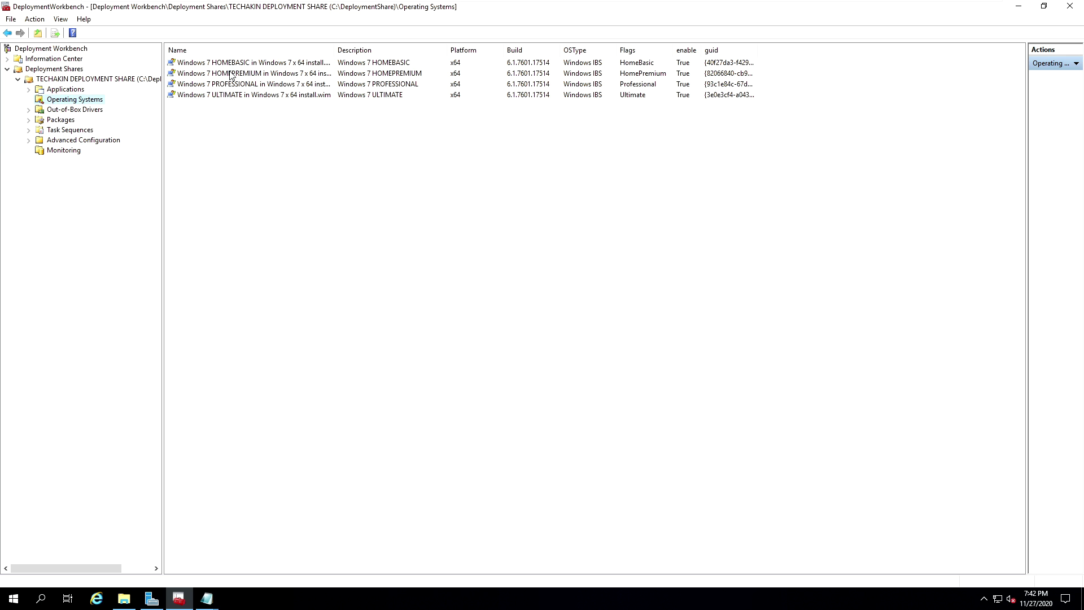
Step: Create a folder named Windows 7 under Operating Systems, with a comment beginning "This is Windows 7"
right_click(70, 105)
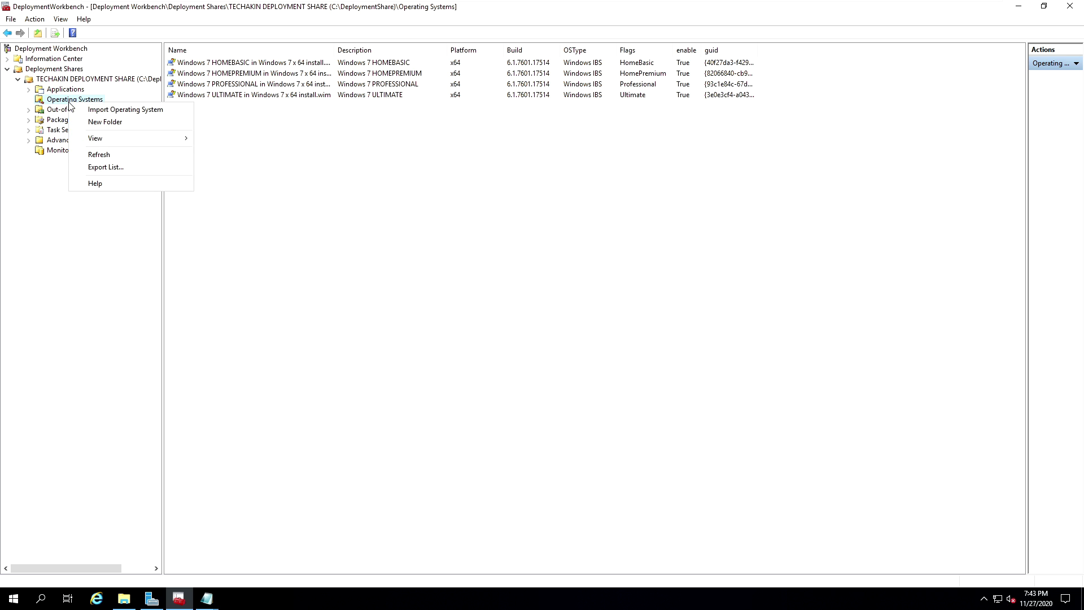
left_click(104, 122)
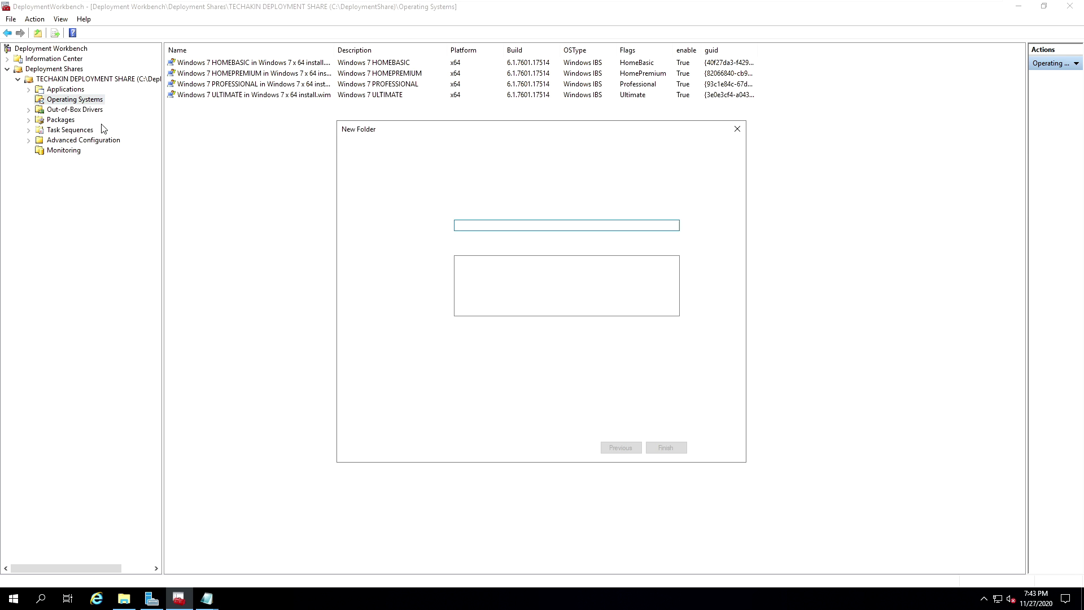
type("Windows 7")
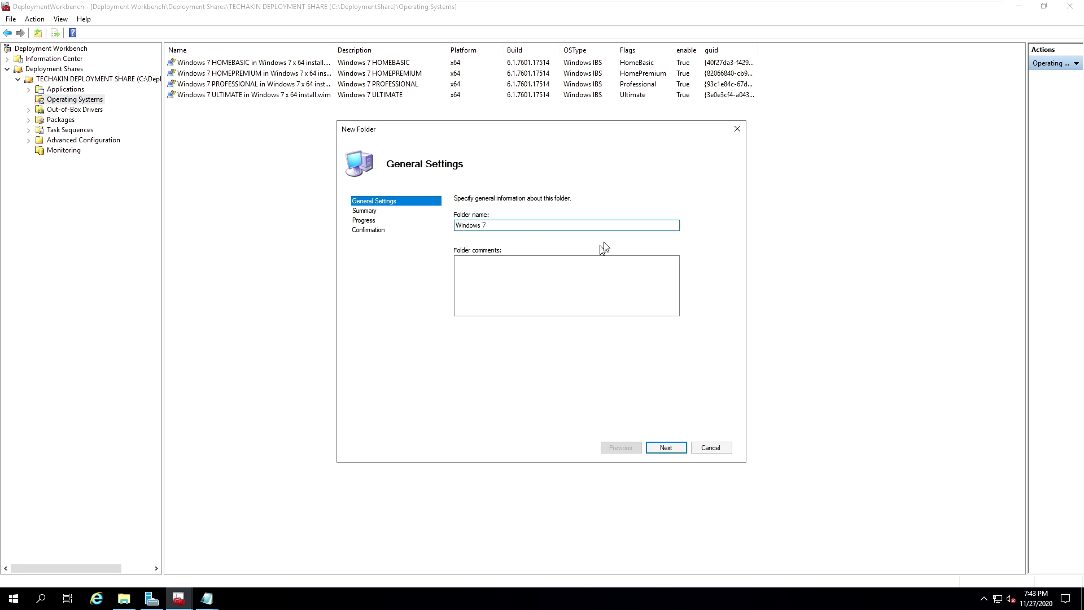
key("Tab")
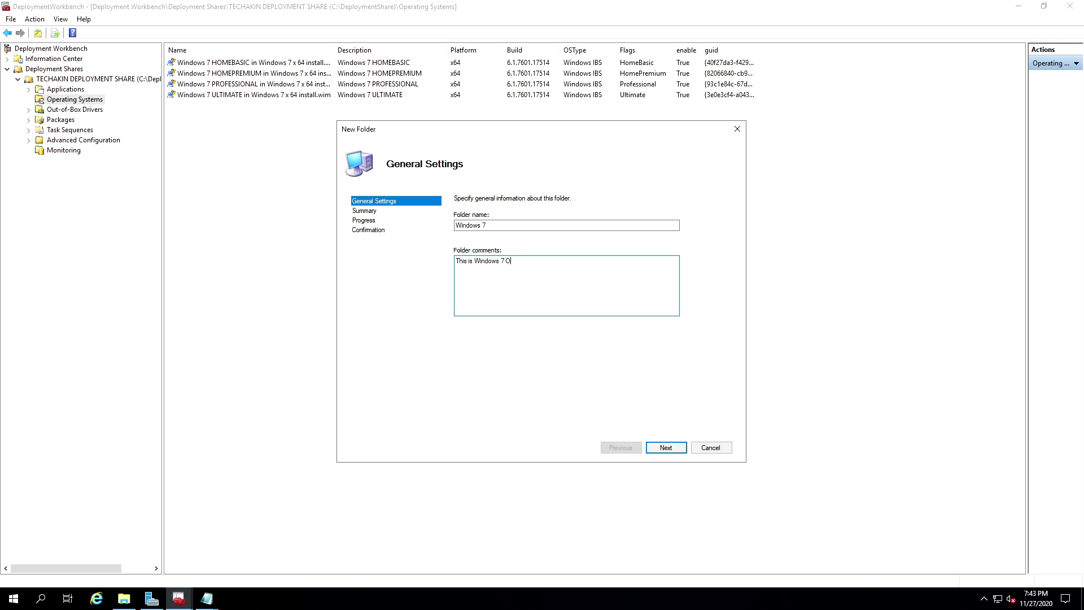
left_click(668, 448)
left_click(667, 448)
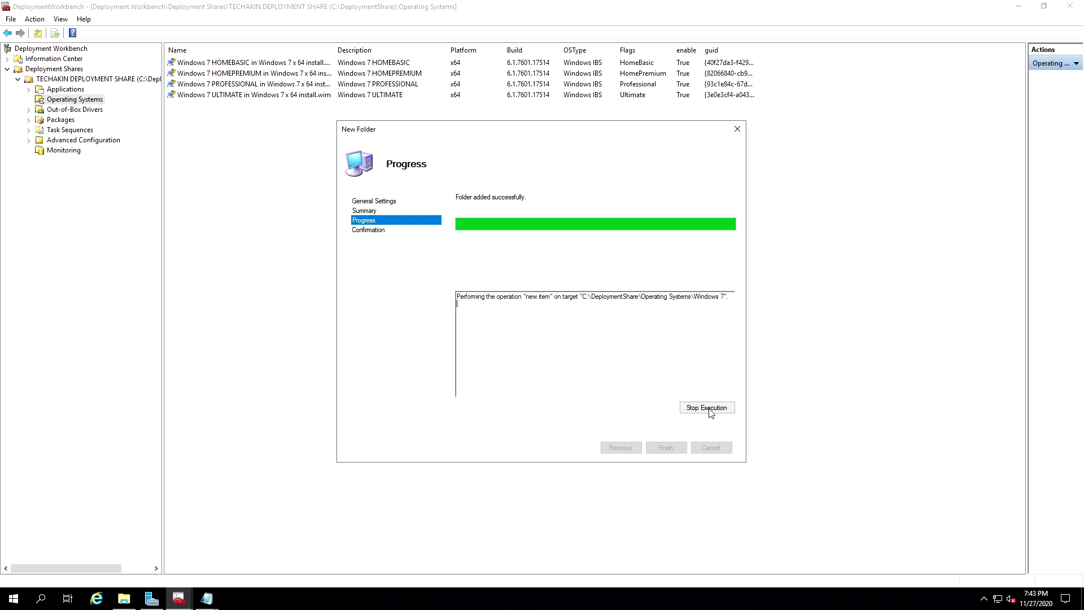
left_click(665, 448)
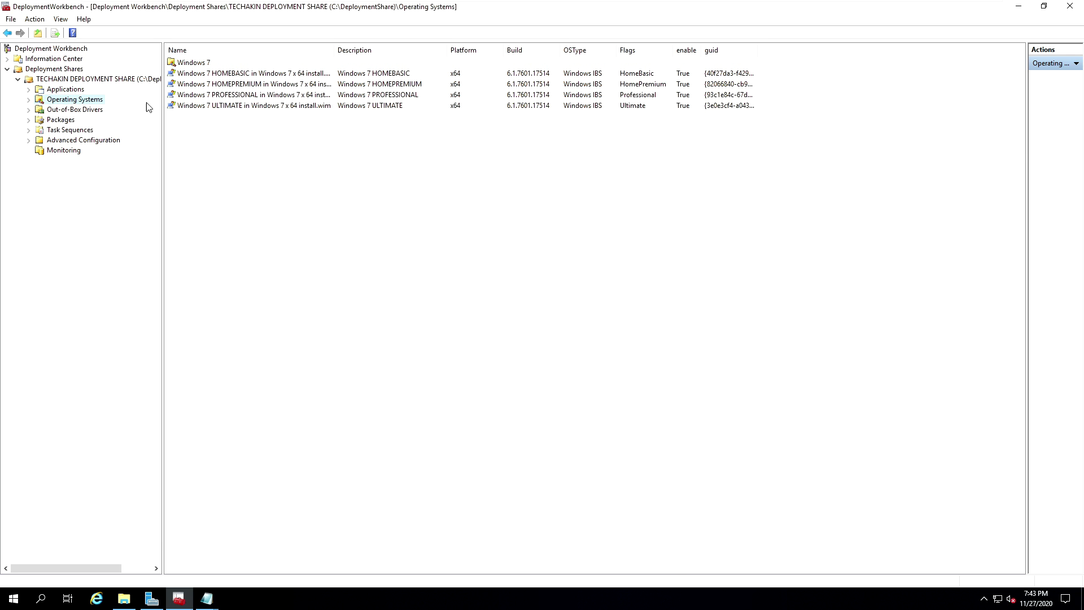
Step: Copy the HOMEBASIC, HOMEPREMIUM, PROFESSIONAL and ULTIMATE images from Operating Systems into its Windows 7 folder and view the folder
left_click(193, 75)
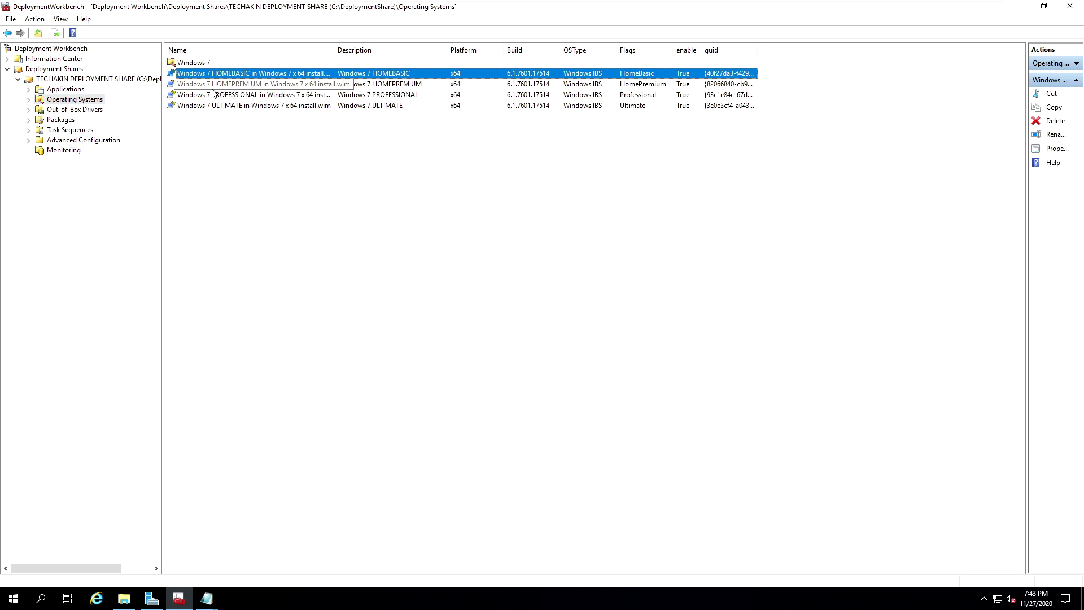
left_click(214, 87, "ctrl")
left_click(224, 96, "ctrl")
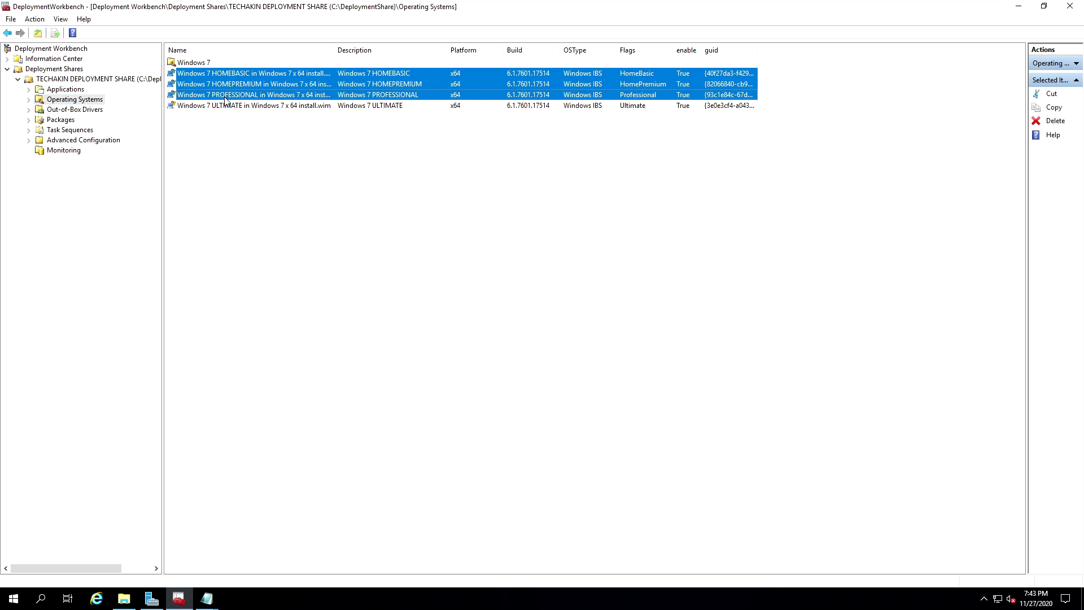
left_click(296, 107, "ctrl")
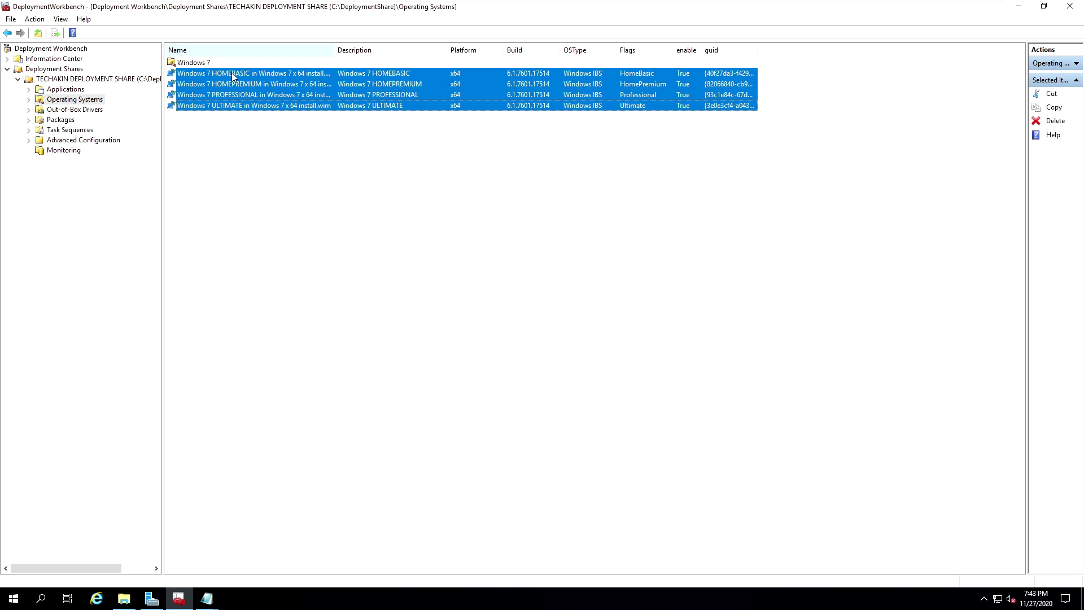
left_click_drag(228, 84, 206, 63)
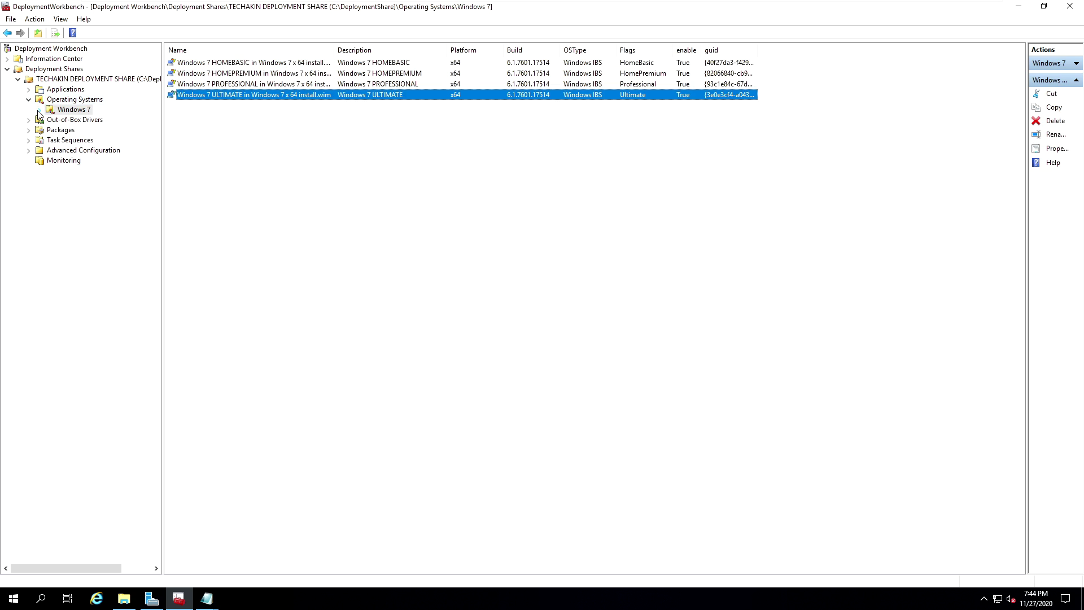
left_click(39, 113)
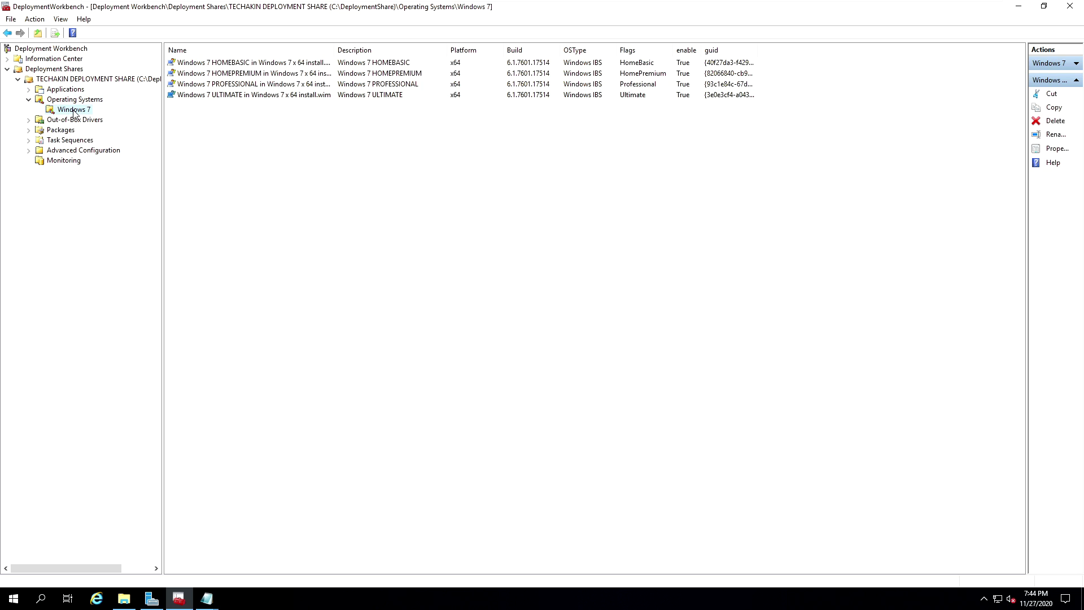
left_click(73, 110)
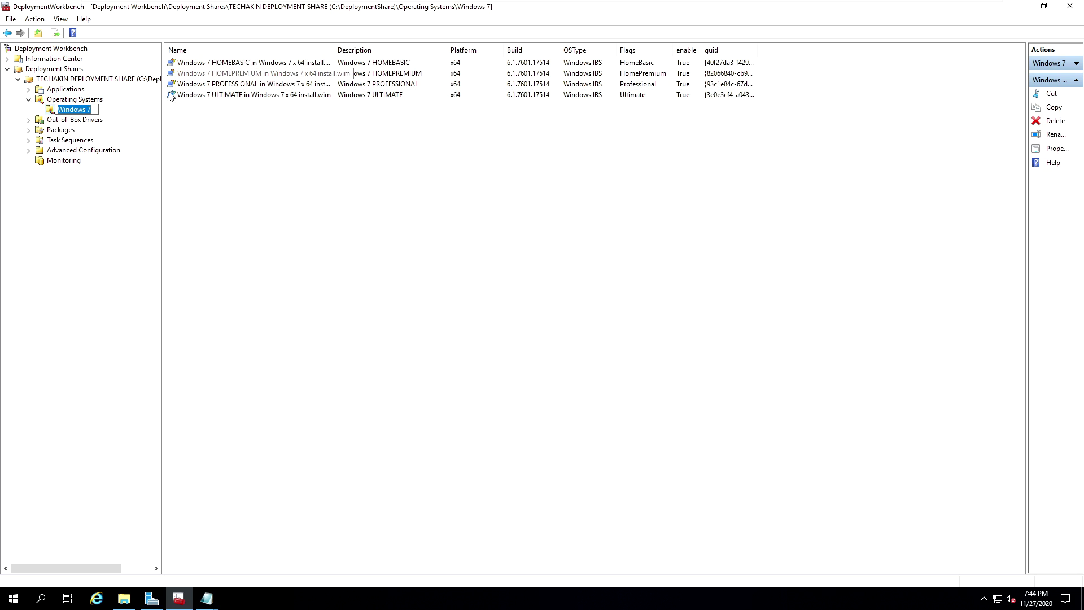
left_click(88, 100)
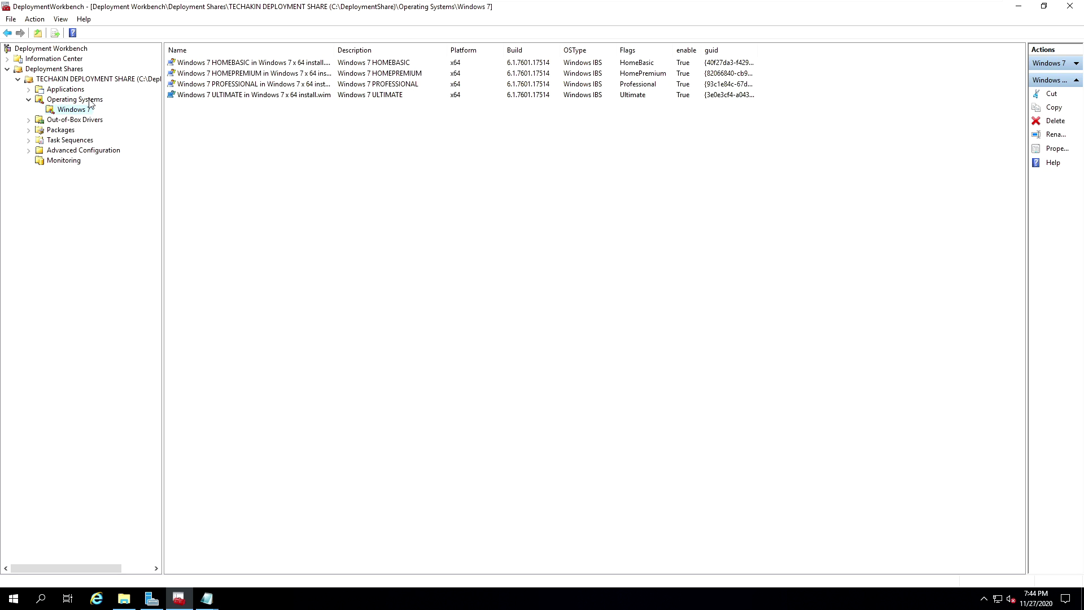
Step: Delete the four Windows 7 images from the Operating Systems root without forcing deletion of copies, and check the Windows 7 folder
left_click(90, 102)
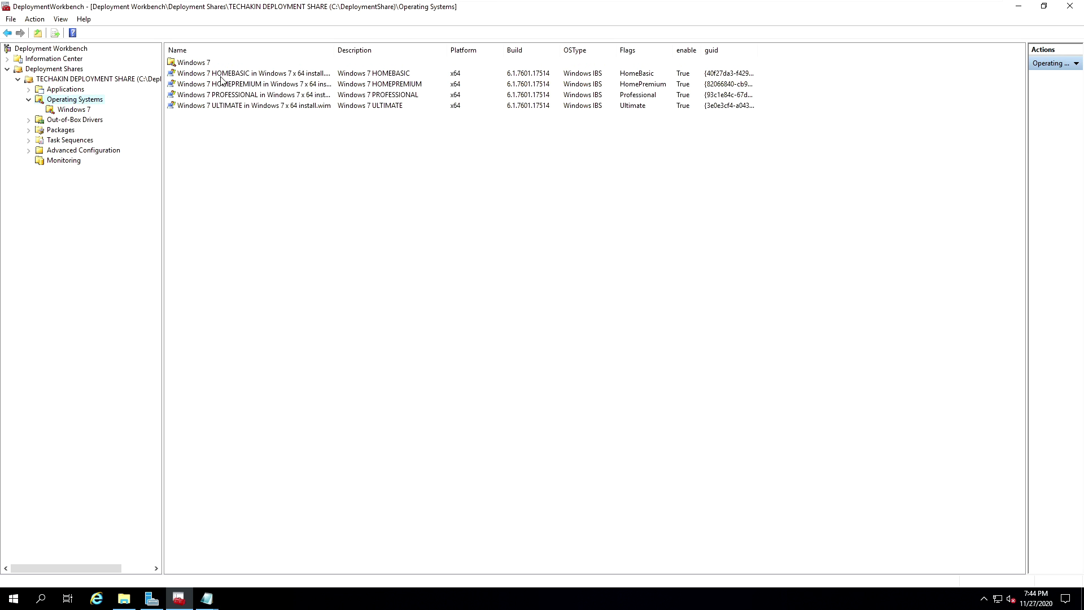
left_click(220, 75)
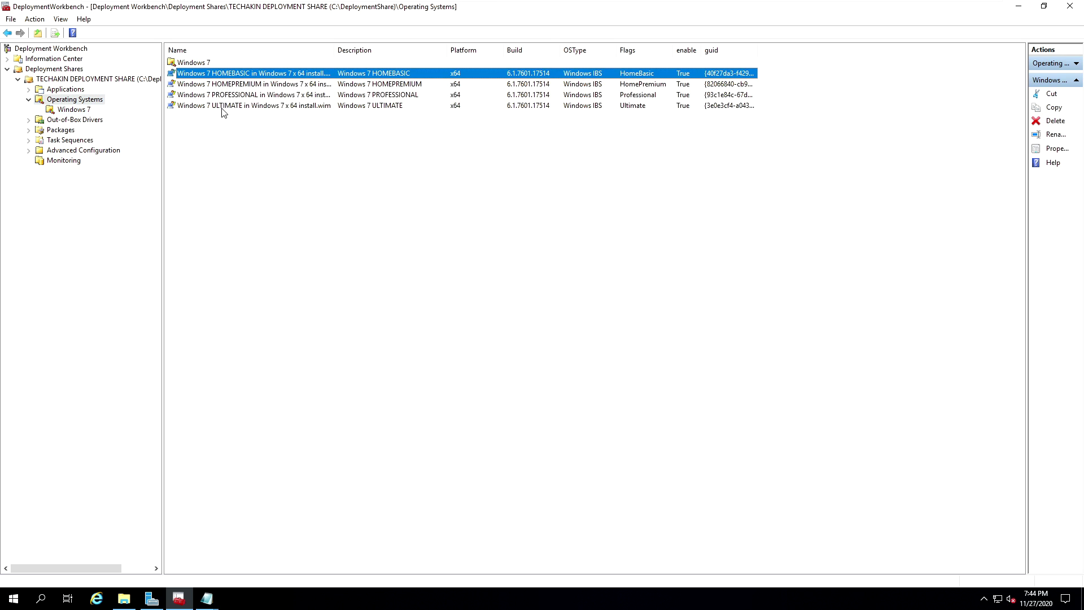
left_click(222, 109, "shift")
right_click(225, 93)
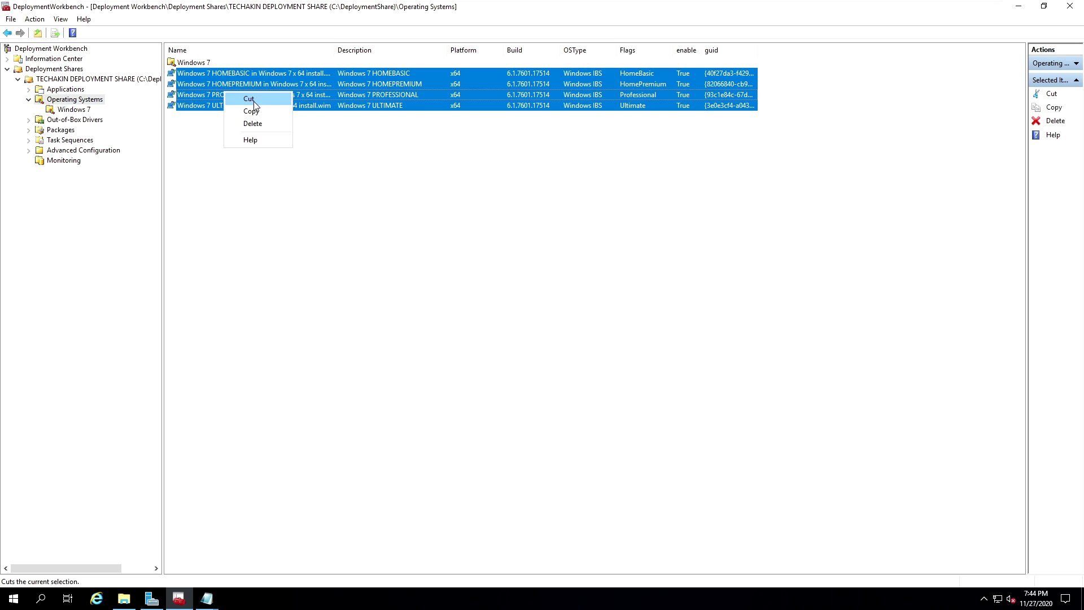
left_click(265, 124)
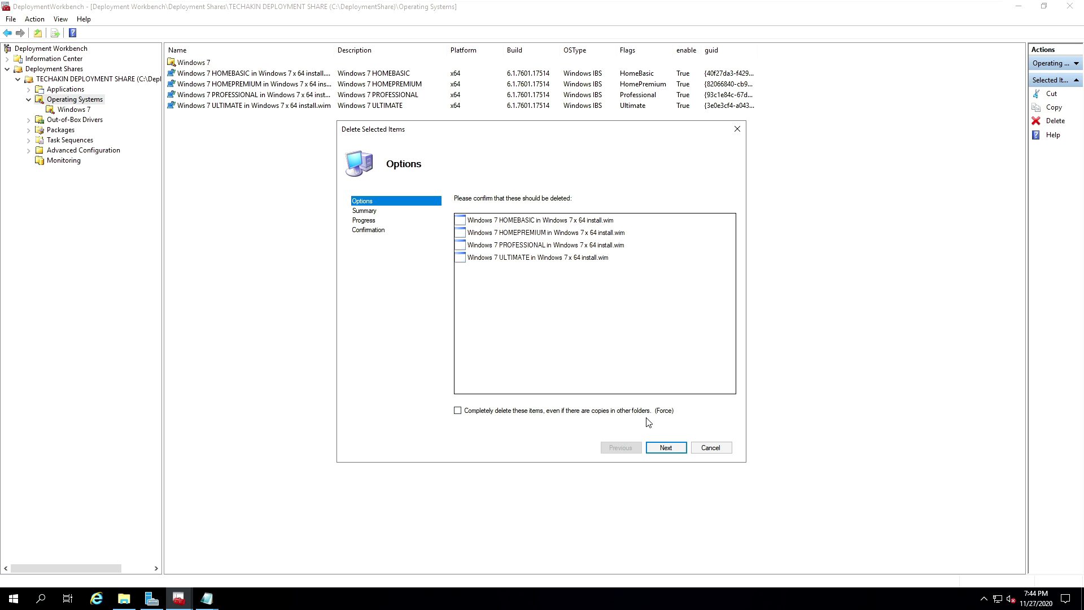
left_click(666, 448)
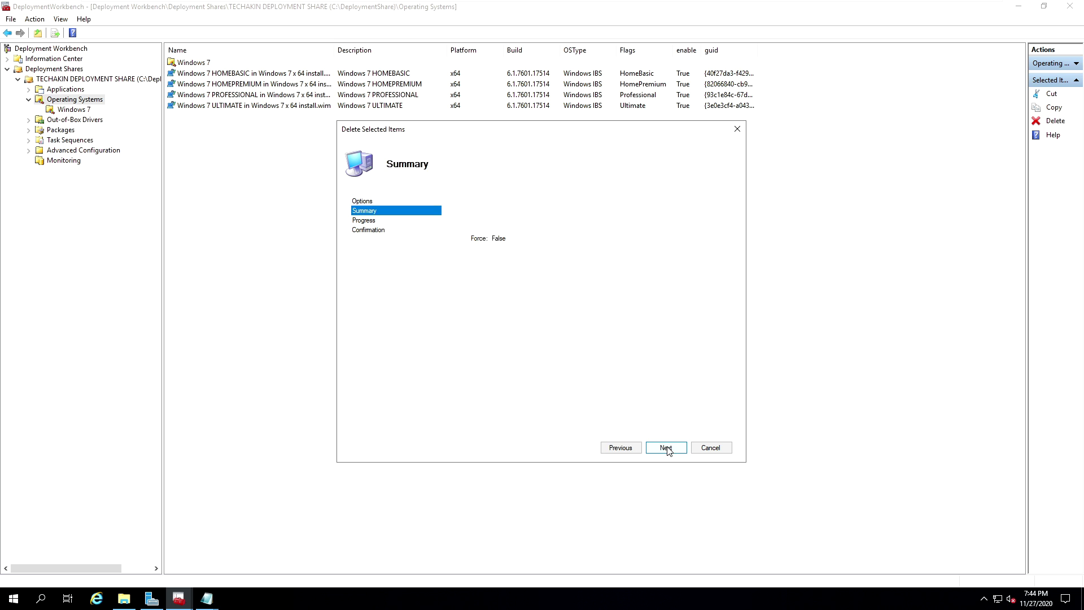
left_click(666, 448)
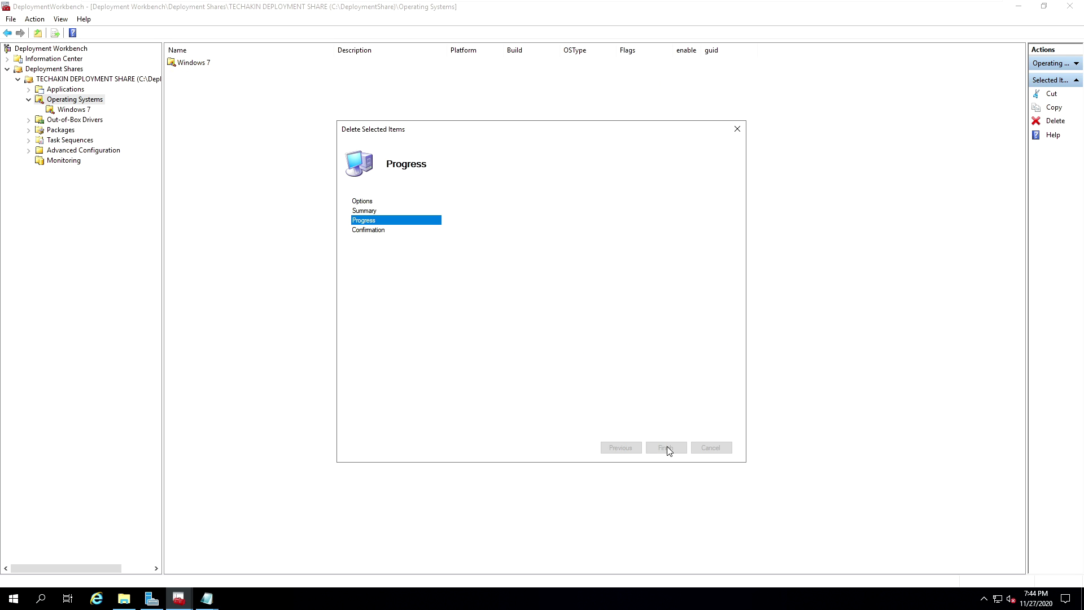
left_click(667, 448)
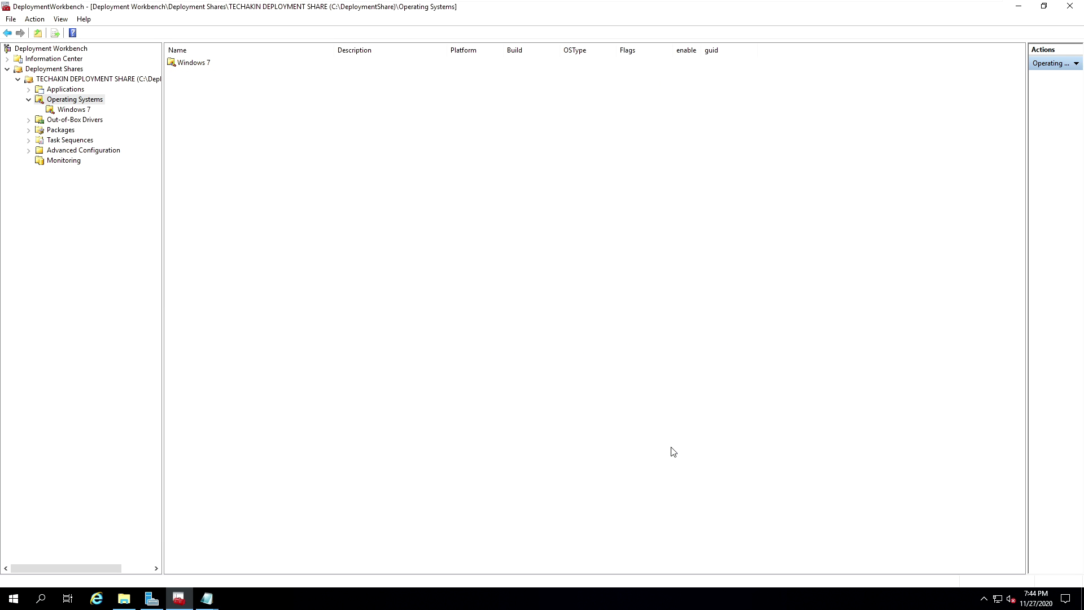
double_click(194, 63)
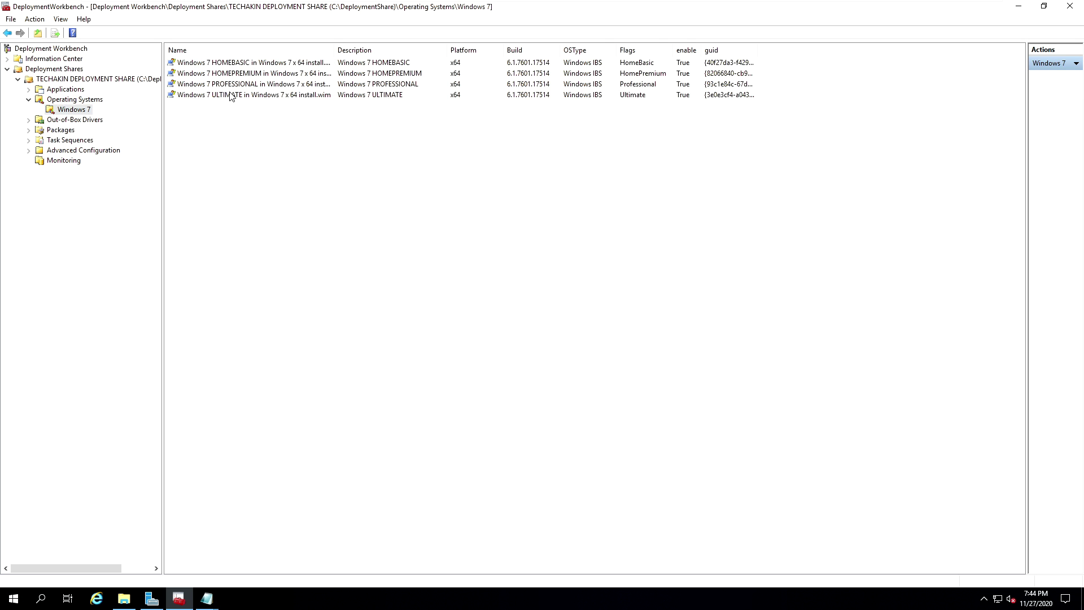
left_click(66, 103)
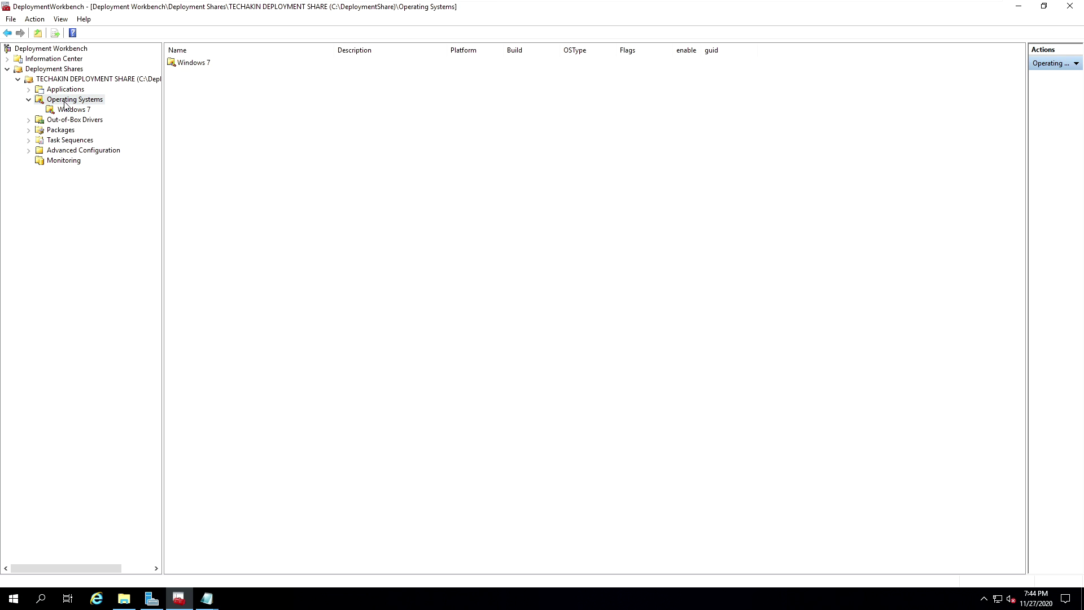
Step: Create a folder named Windows 8 under Operating Systems, leaving its comments empty
right_click(65, 103)
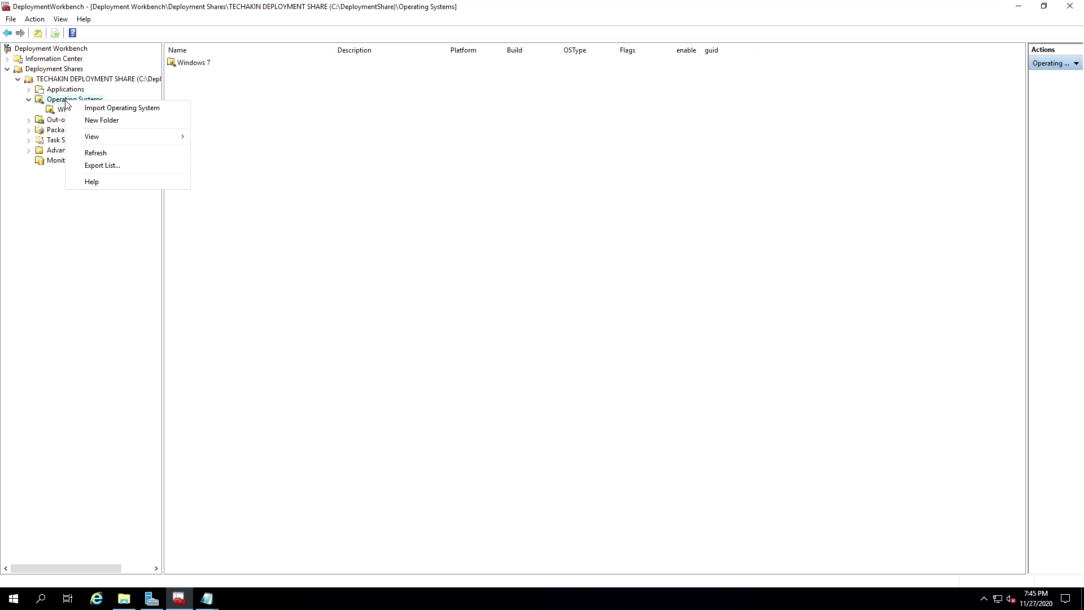
left_click(99, 119)
type("Windows 8")
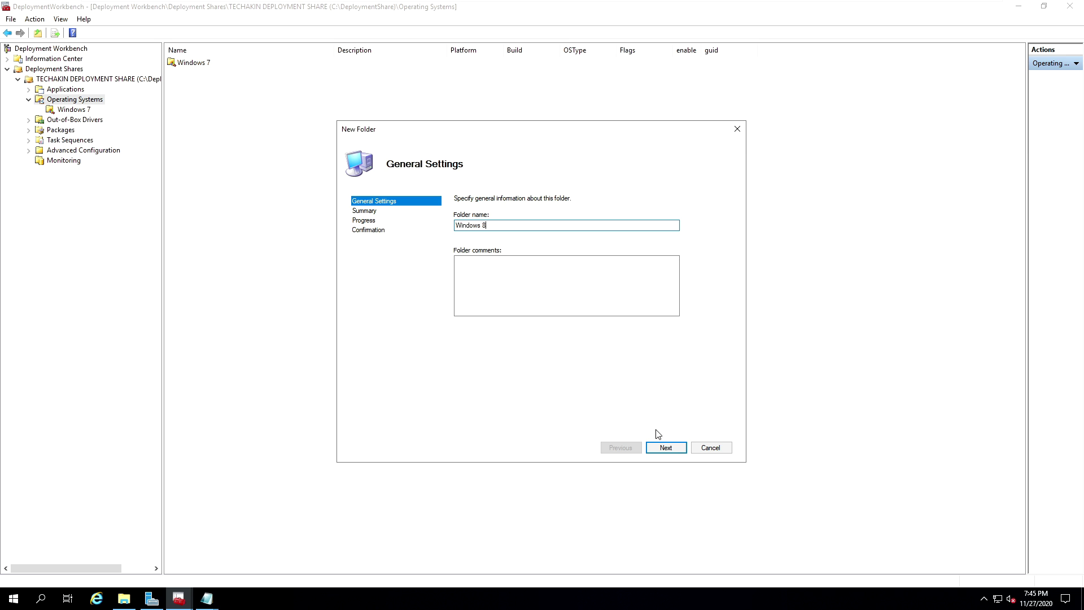
left_click(667, 449)
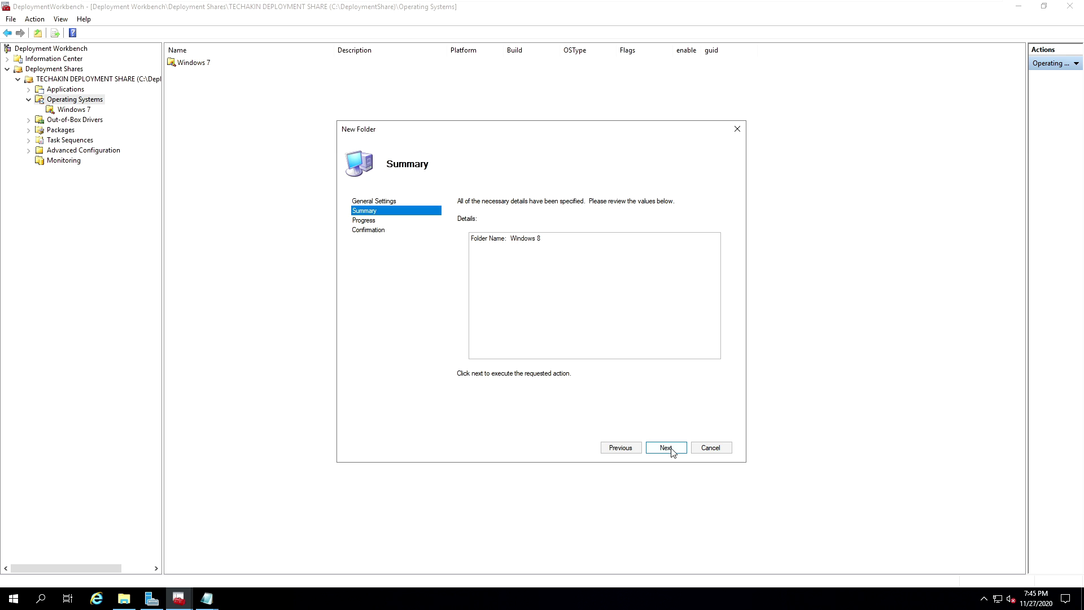
left_click(667, 448)
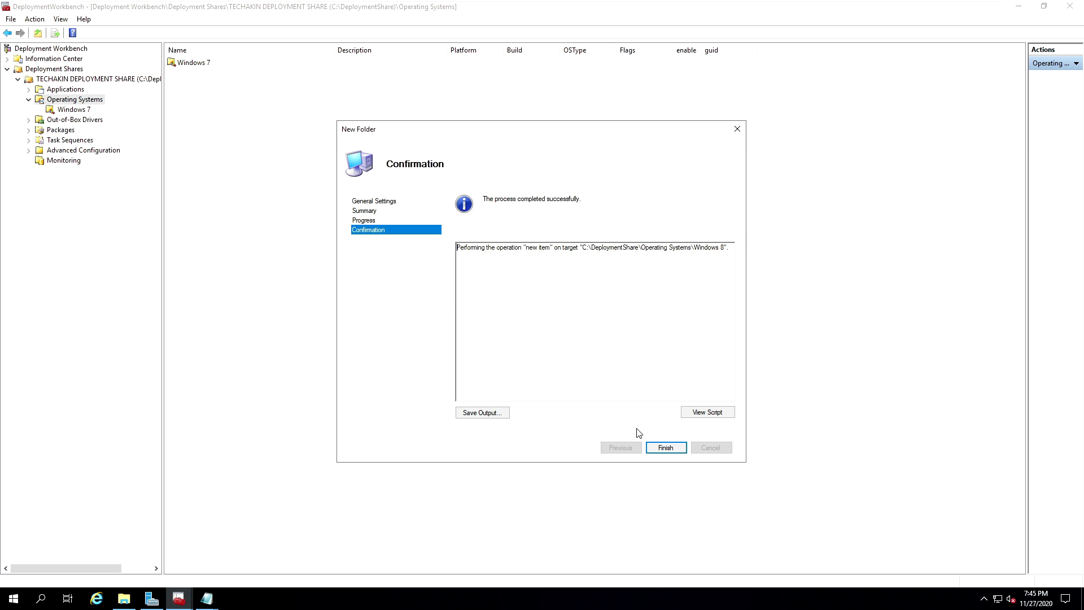
left_click(669, 448)
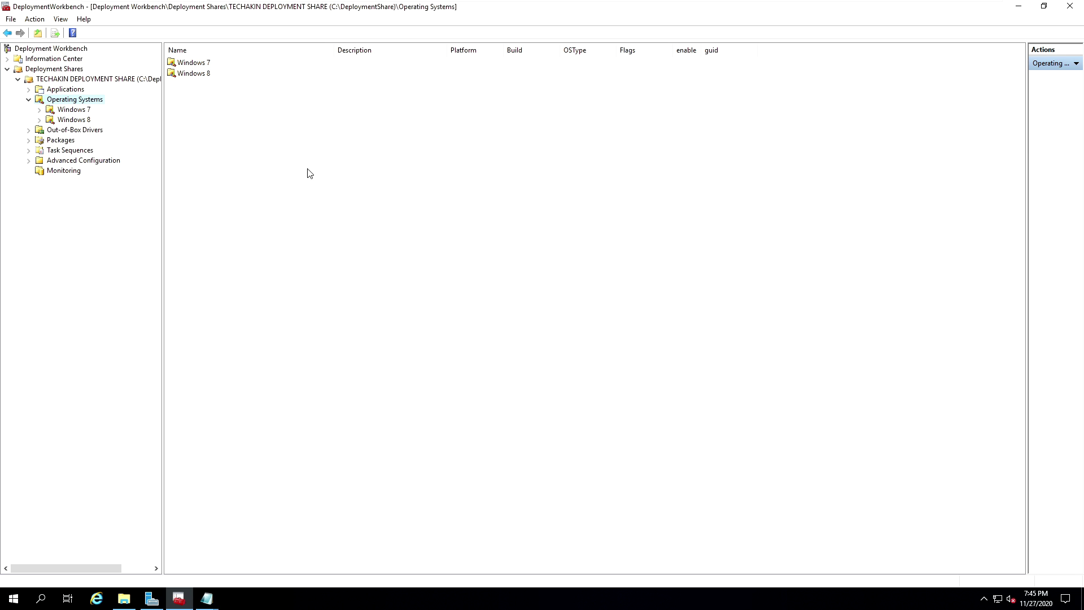
Step: Create a folder named Windows 10 under Operating Systems, leaving its comments empty
right_click(66, 102)
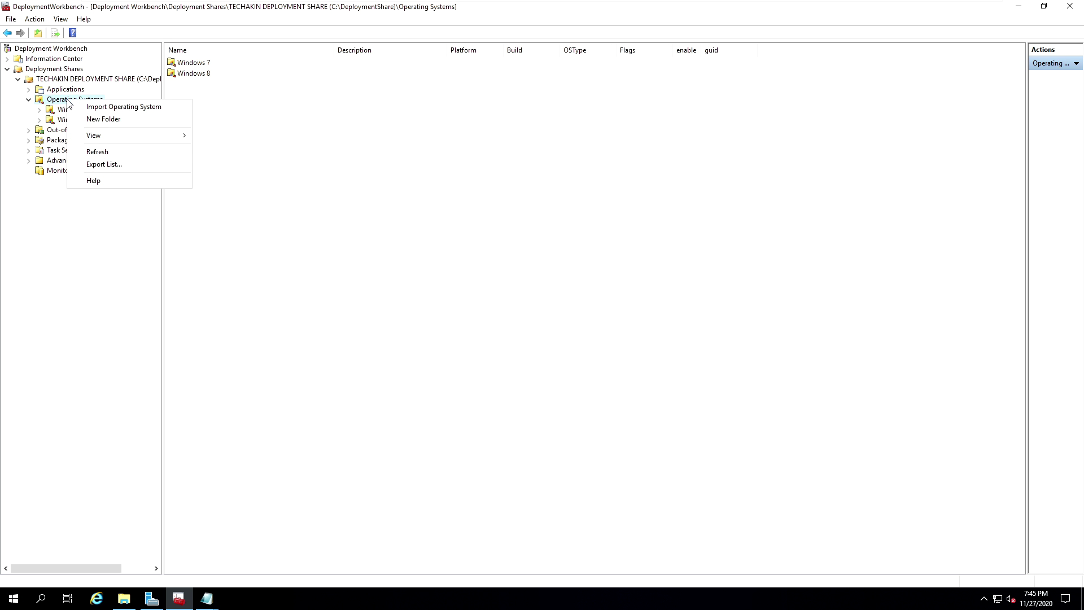
left_click(105, 117)
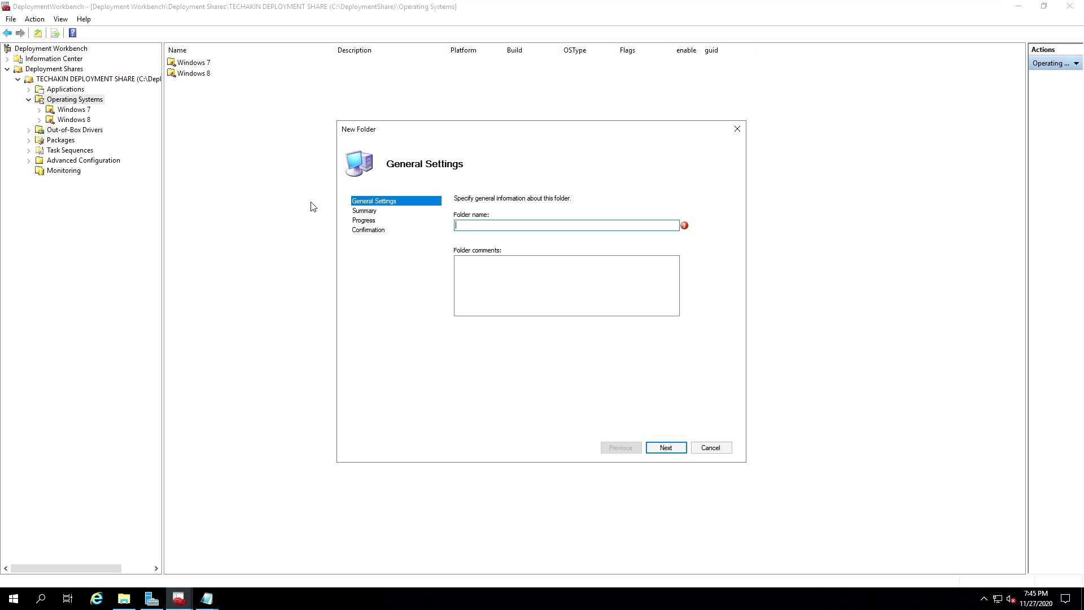
type("Windows 10")
left_click(668, 450)
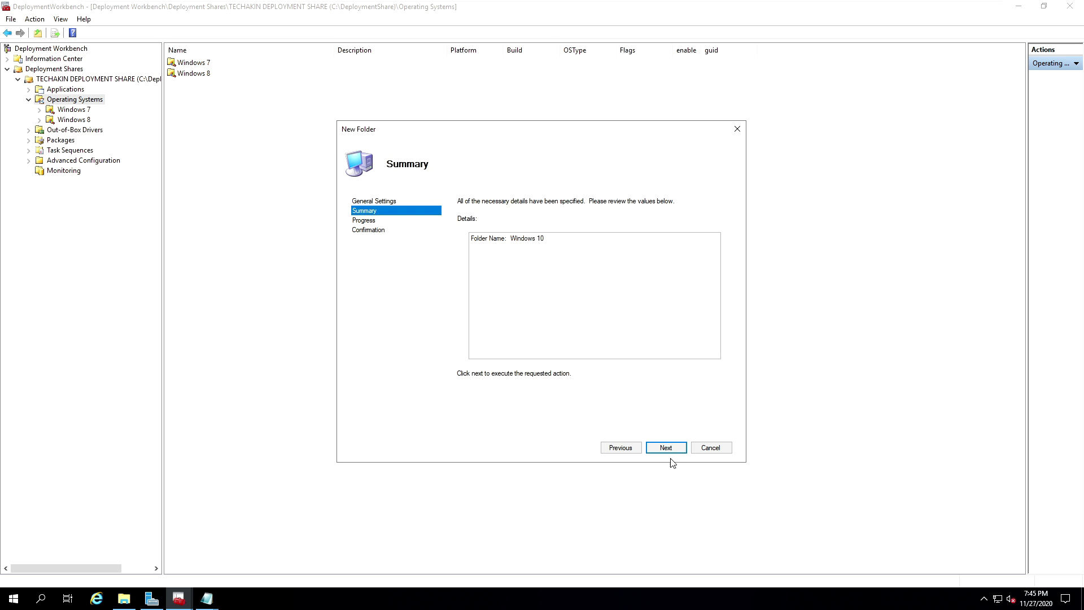
left_click(671, 446)
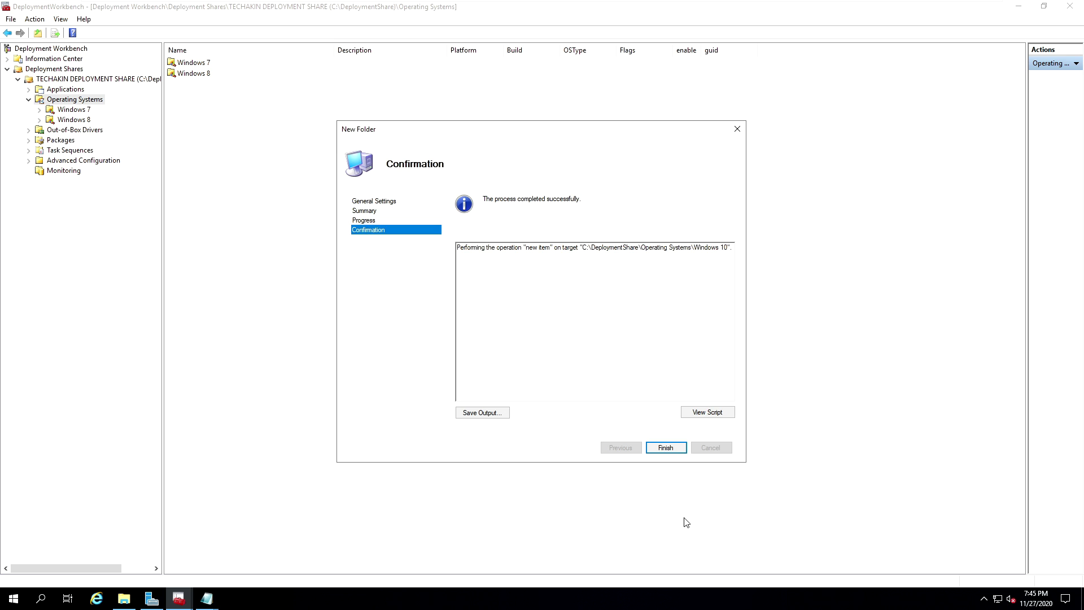
left_click(665, 449)
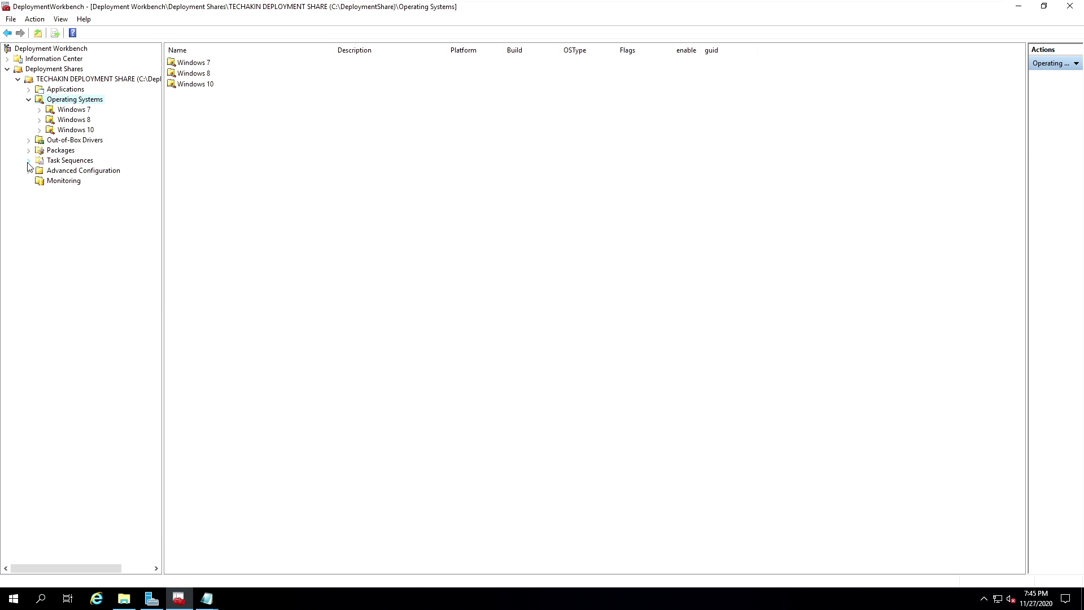
Step: Create a folder named Windows 7 under Task Sequences, leaving its comments empty
left_click(69, 161)
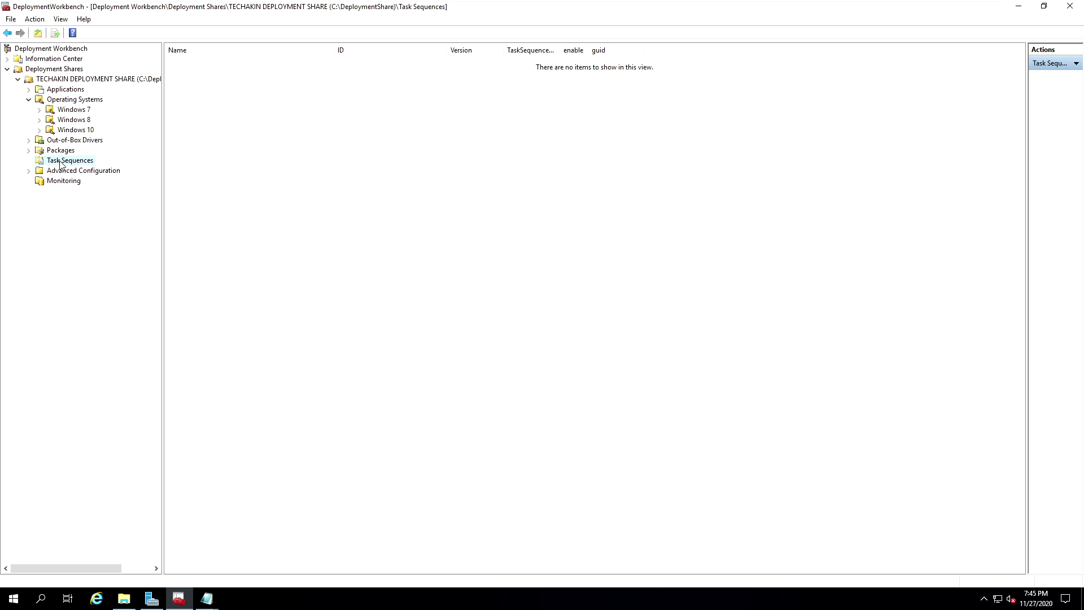
right_click(71, 164)
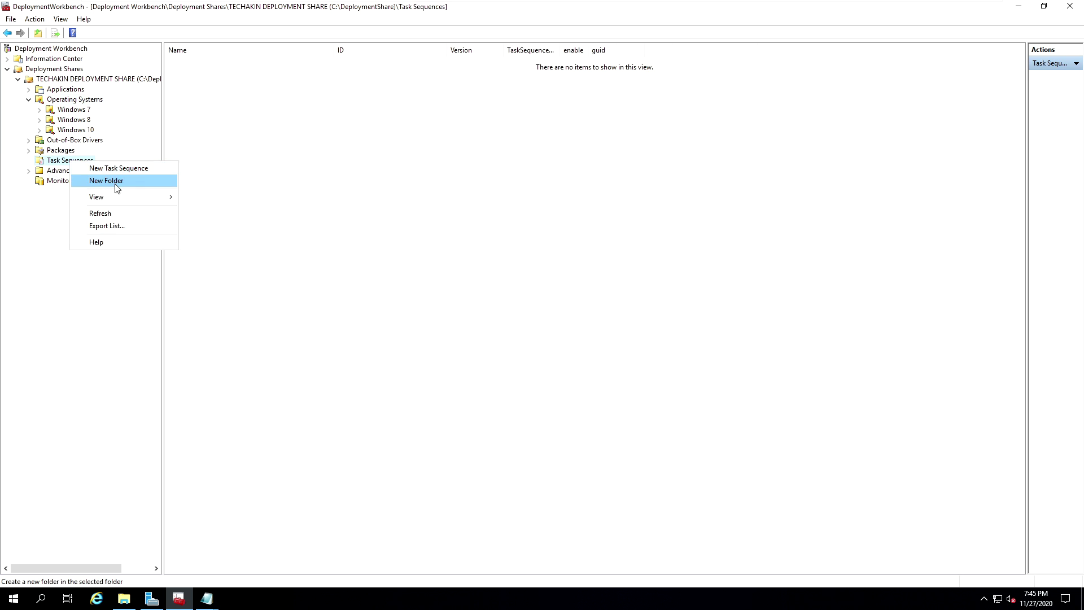
left_click(119, 182)
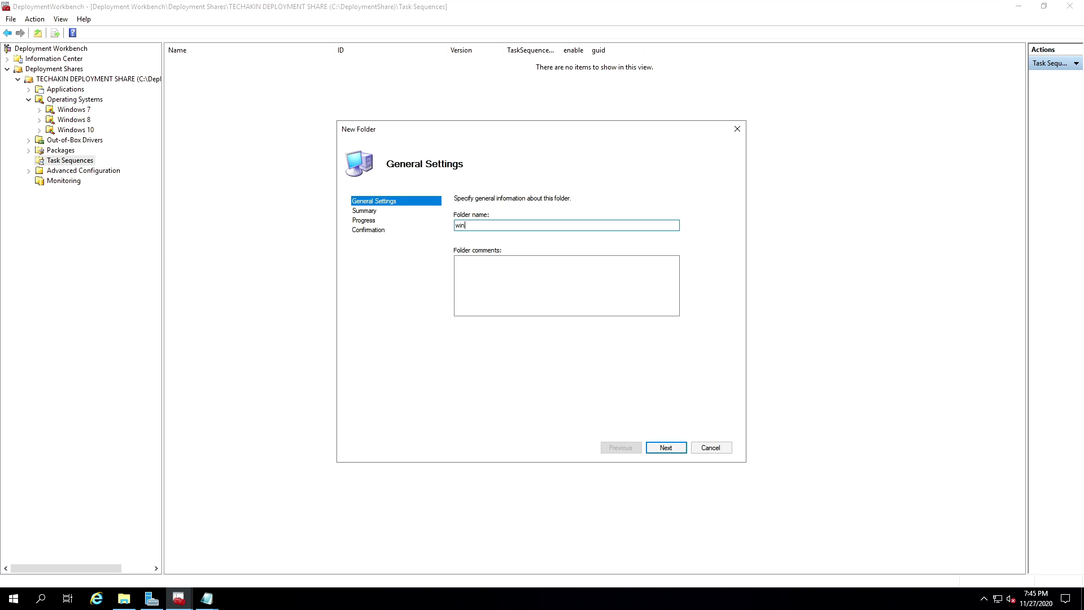
type("win")
key("BackSpace")
key("BackSpace")
key("BackSpace")
type("Wi")
left_click(669, 446)
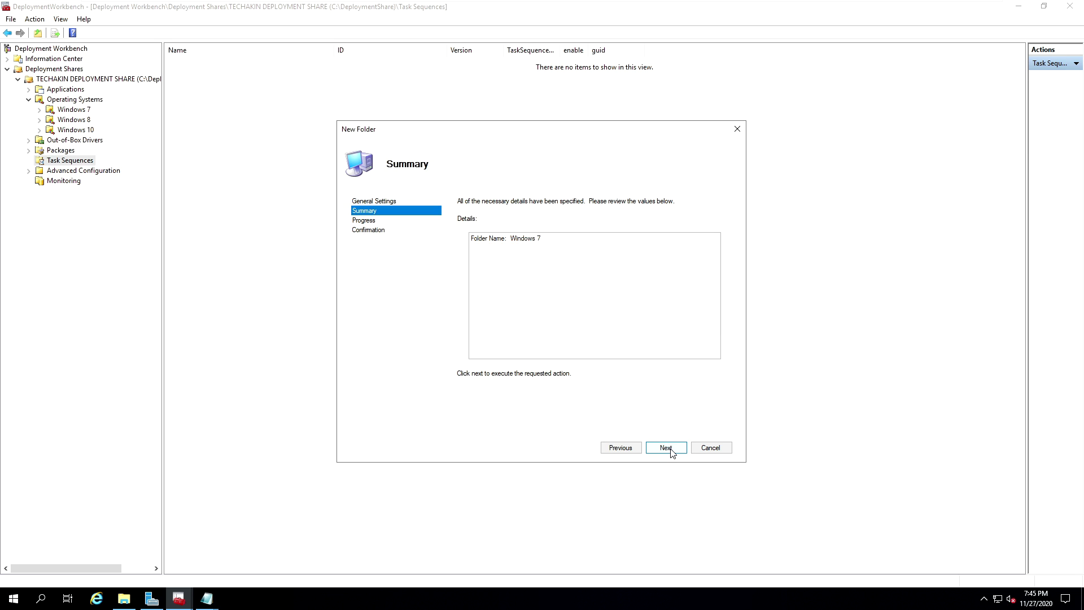
left_click(671, 449)
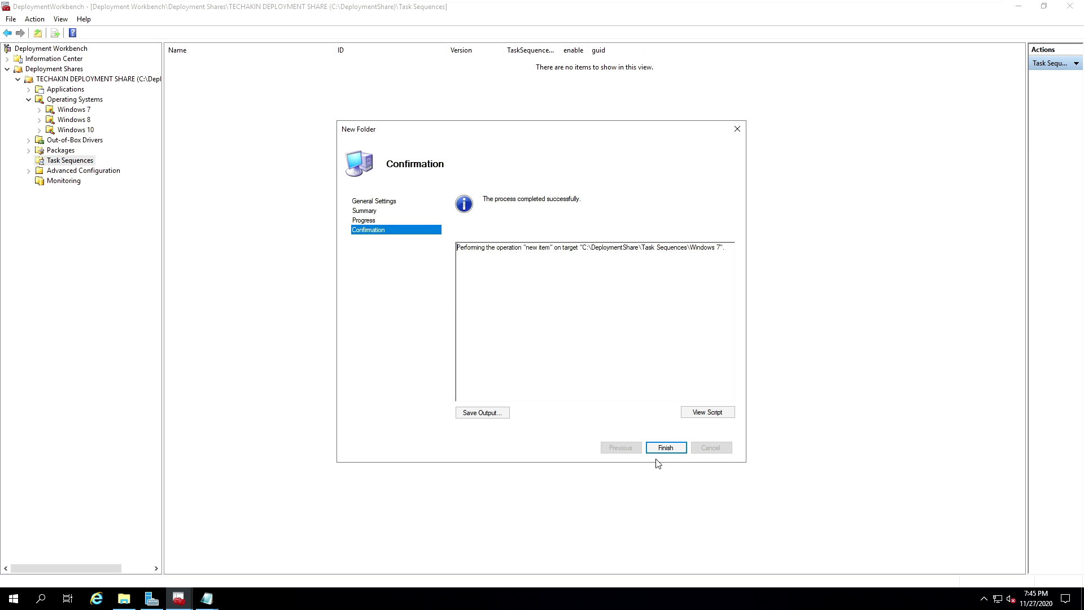
left_click(670, 450)
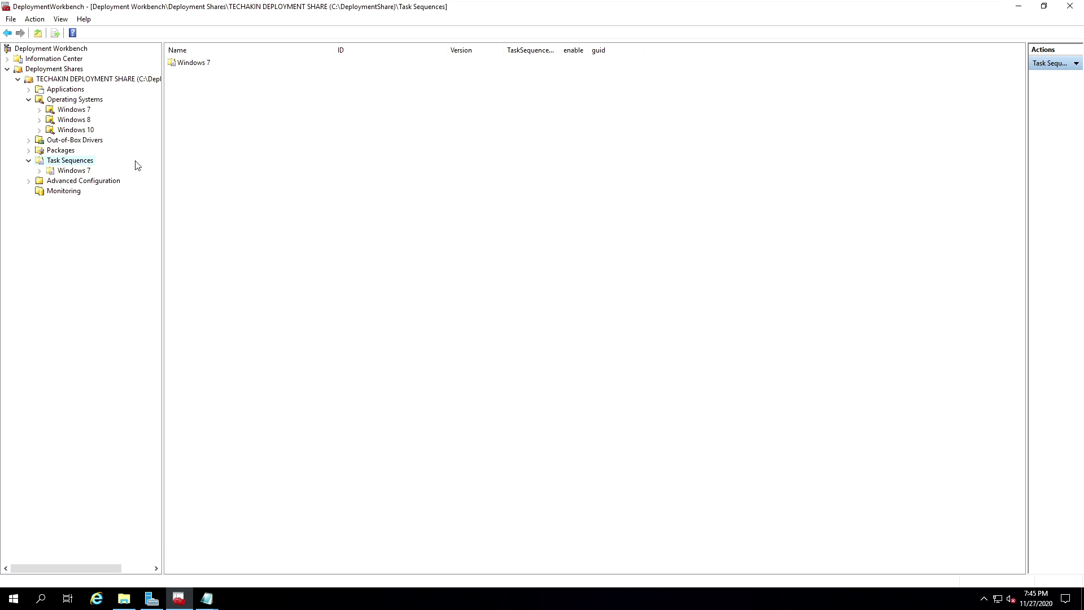
Step: Create a folder named Windows 8 under Task Sequences, leaving its comments empty
right_click(69, 164)
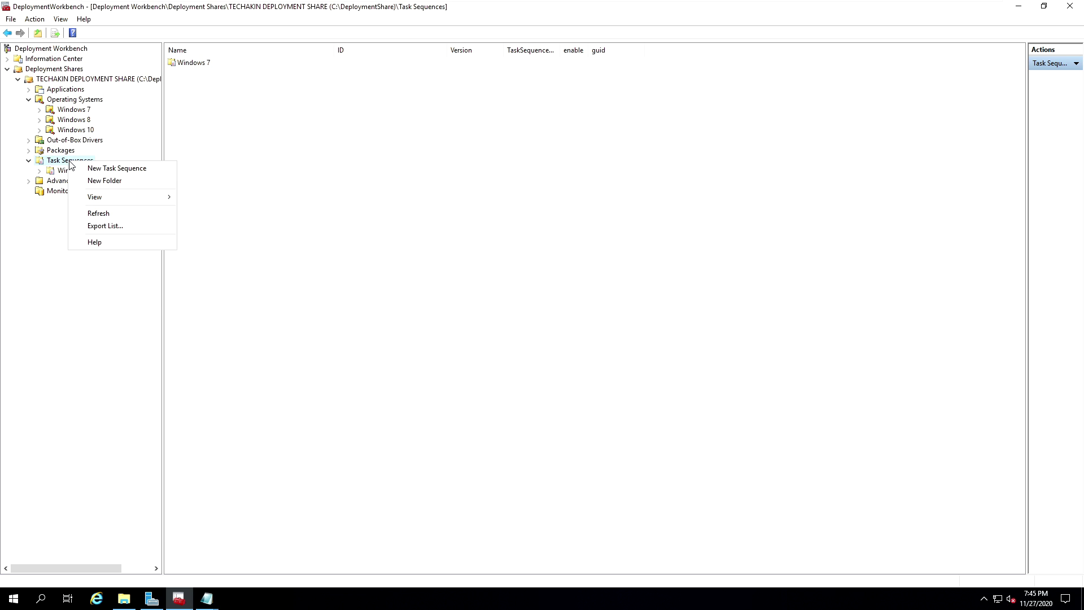
left_click(116, 182)
type("Windows 8")
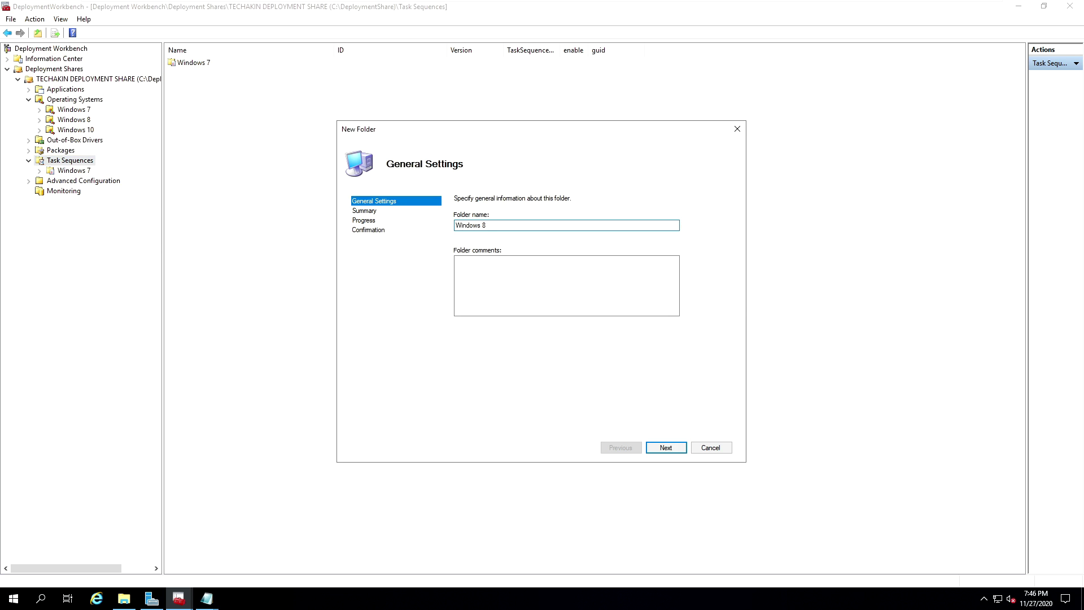
left_click(666, 449)
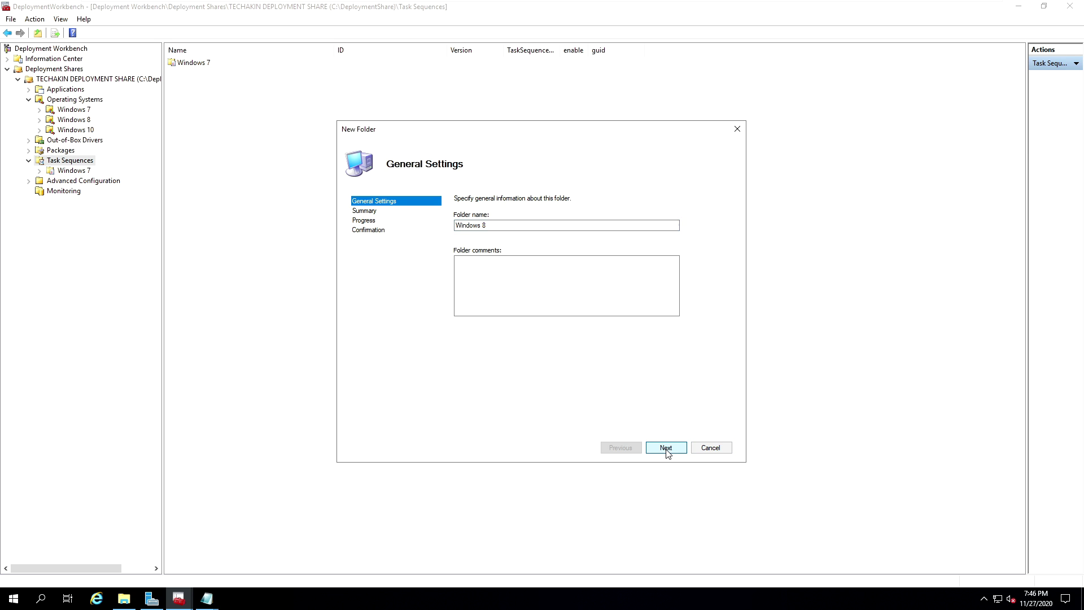
left_click(667, 448)
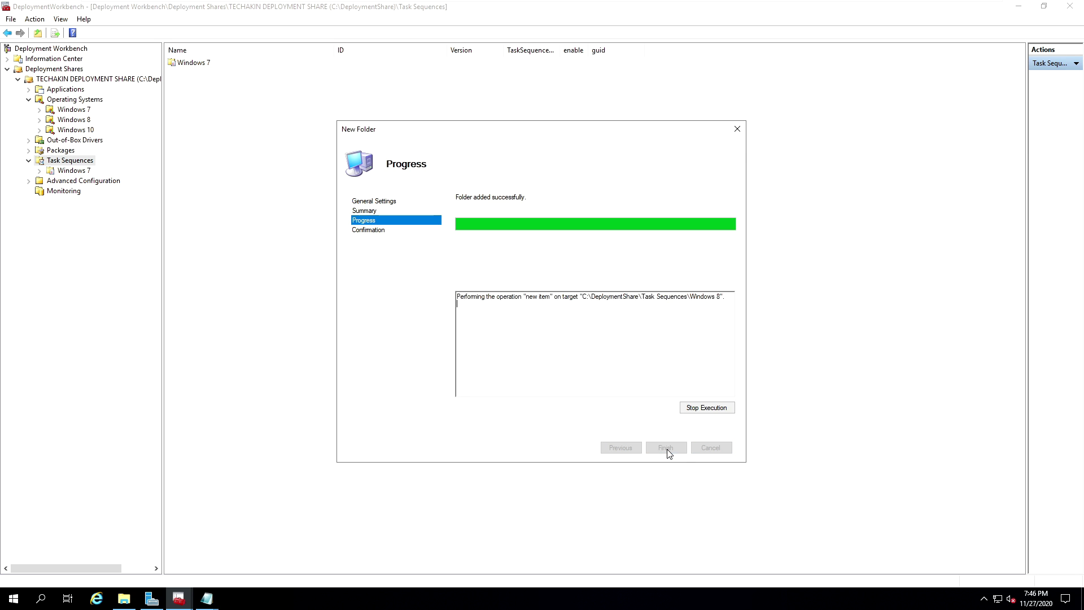
left_click(668, 448)
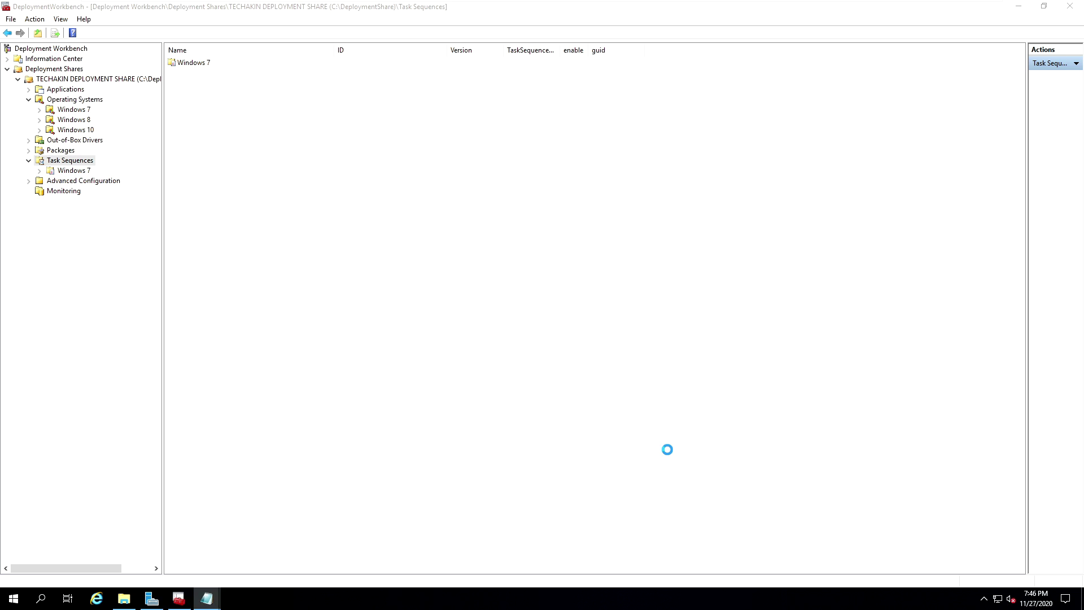
Step: Create a folder named Windows 10 under Task Sequences, leaving its comments empty
right_click(60, 164)
left_click(90, 180)
type("Windows 10")
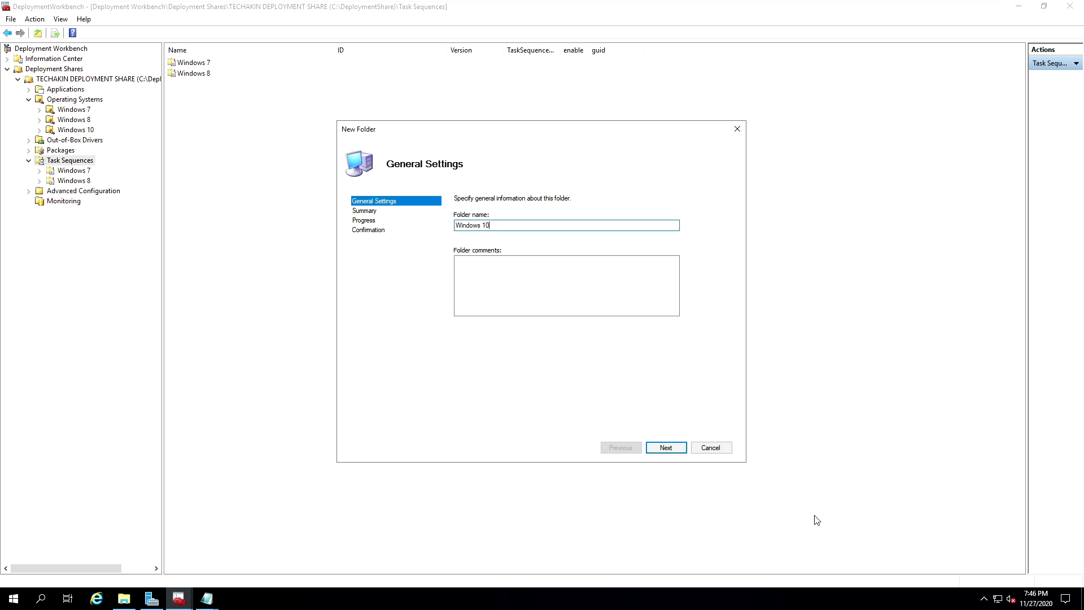
left_click(668, 450)
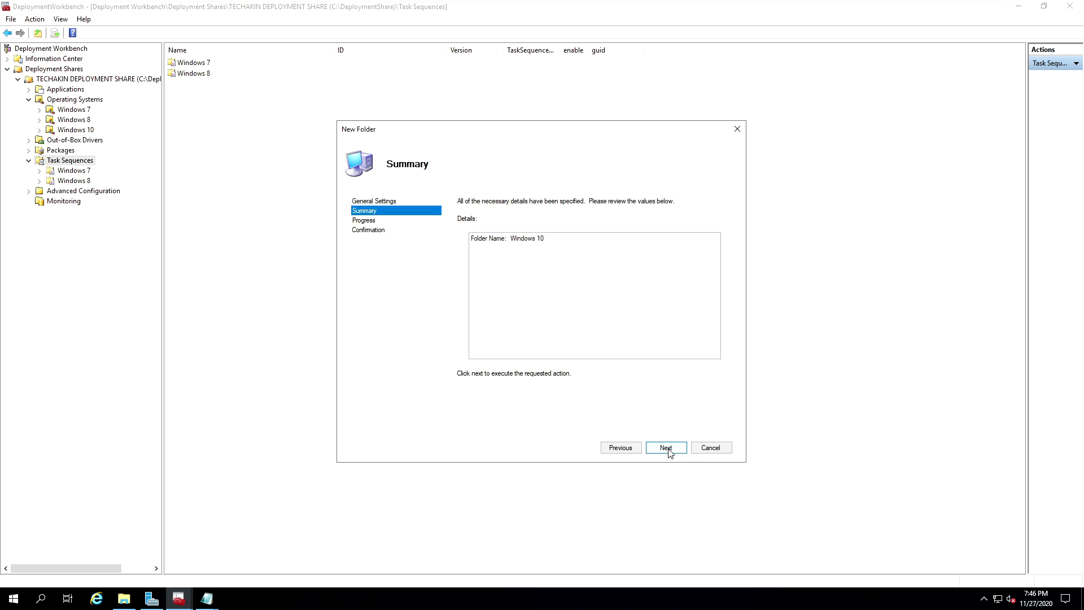
left_click(668, 450)
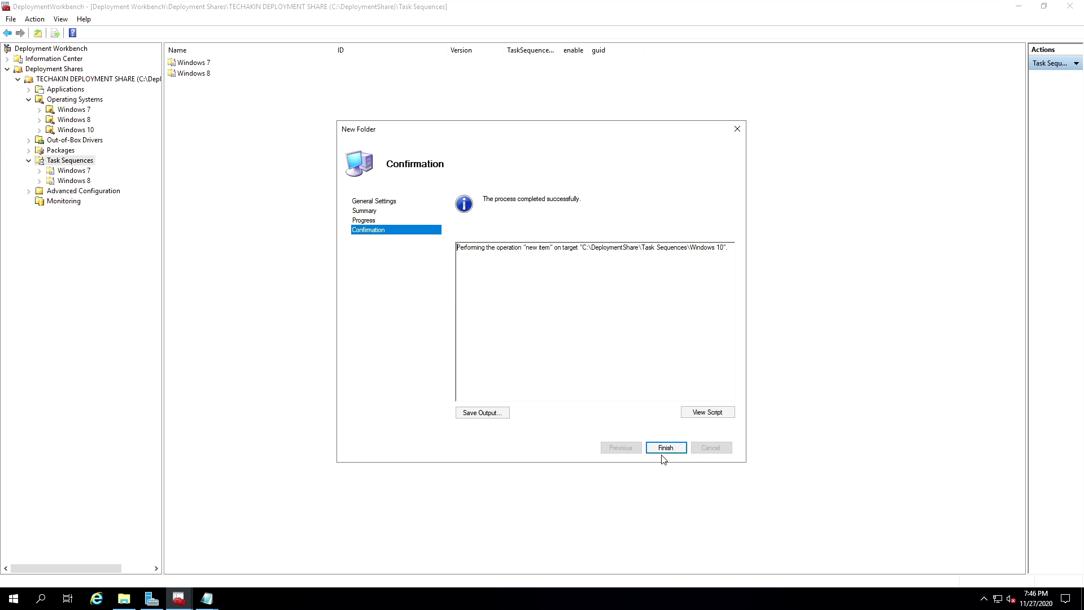
left_click(666, 448)
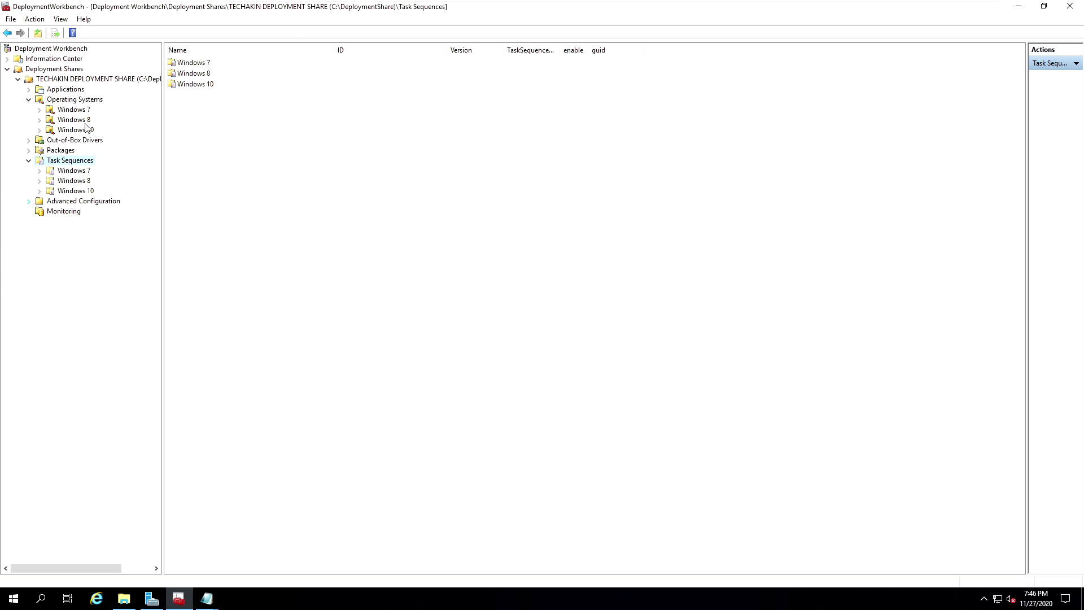
mouse_move(586, 2)
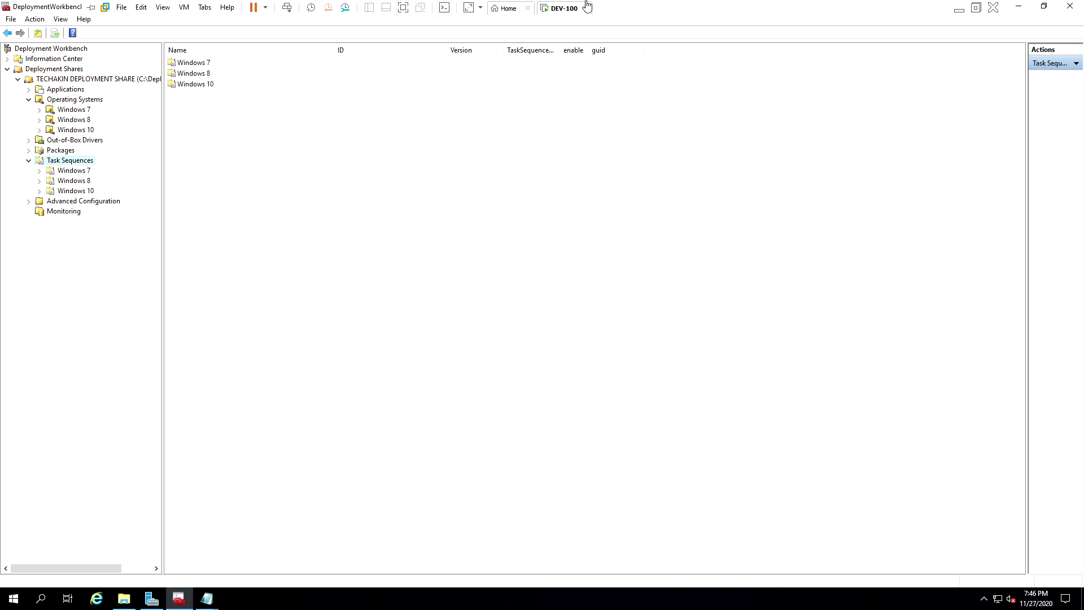